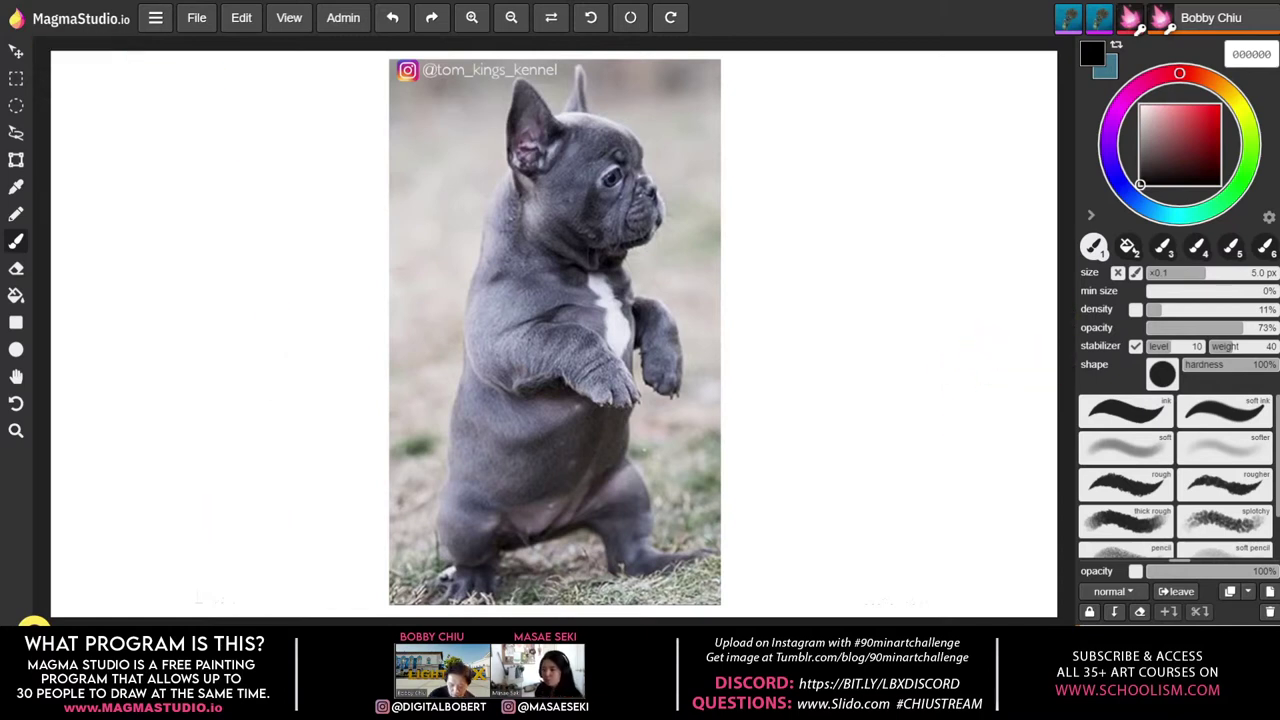
Step: Switch to the 90 Min Art Challenge Tumblr page and review the reference photos for challenges #23 and #22 and the snake challenge
key(ctrl+Tab)
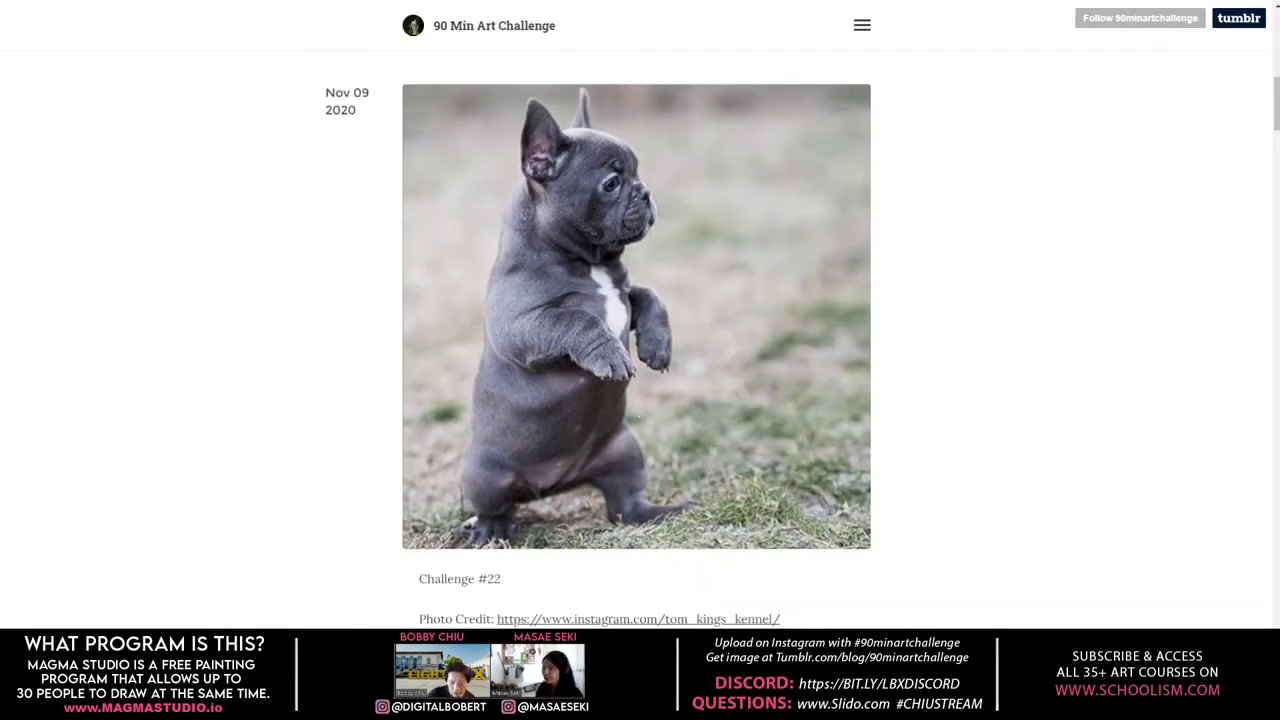
scroll(267, 356, up, 10)
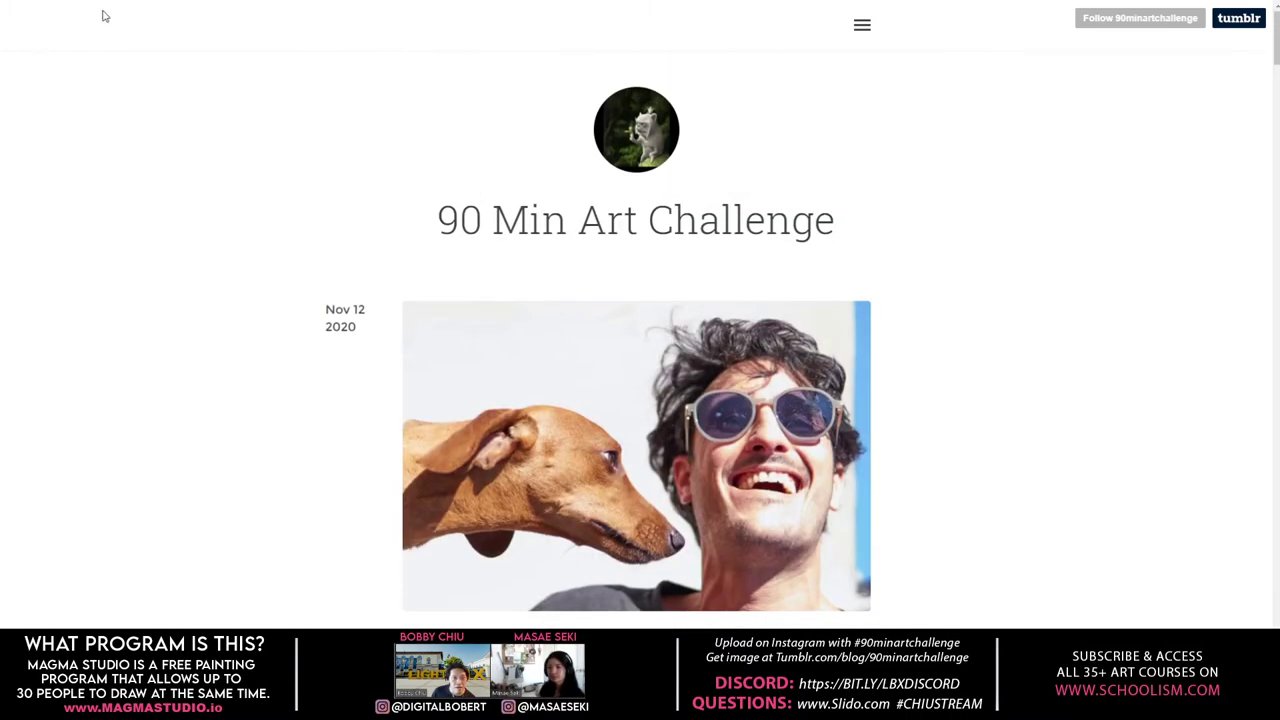
scroll(218, 289, down, 3)
scroll(220, 289, up, 1)
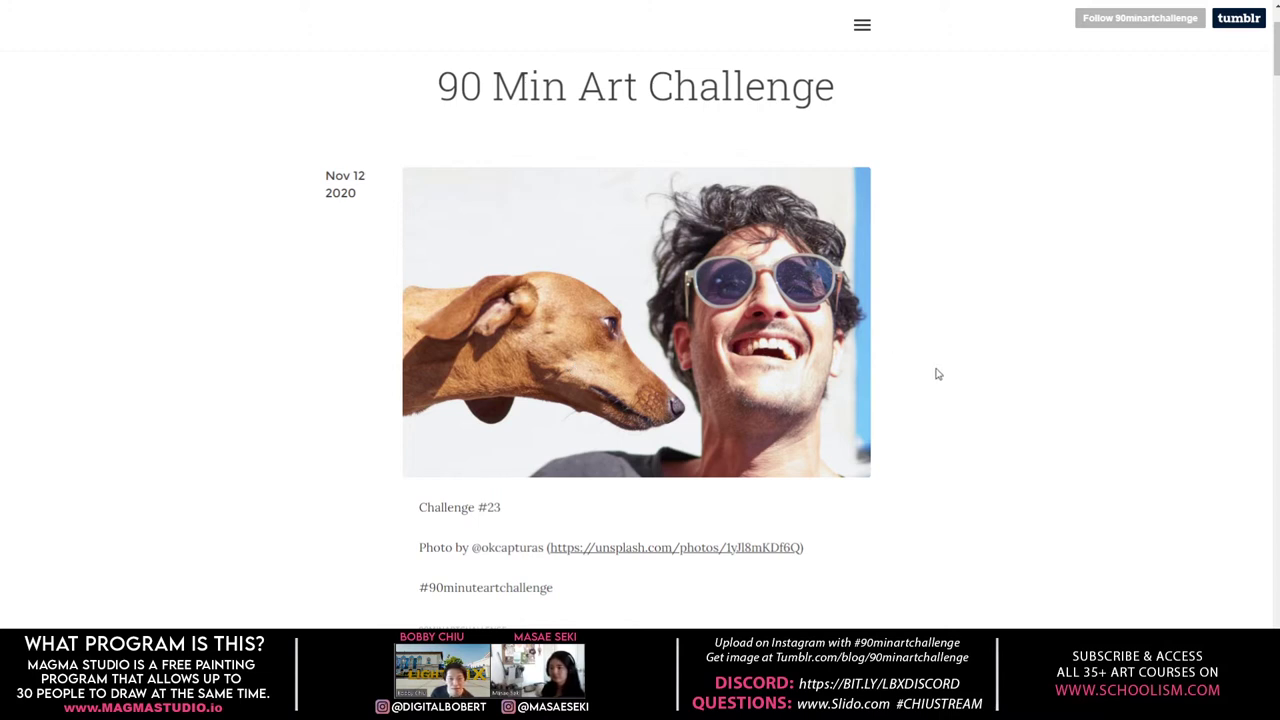
scroll(938, 374, down, 3)
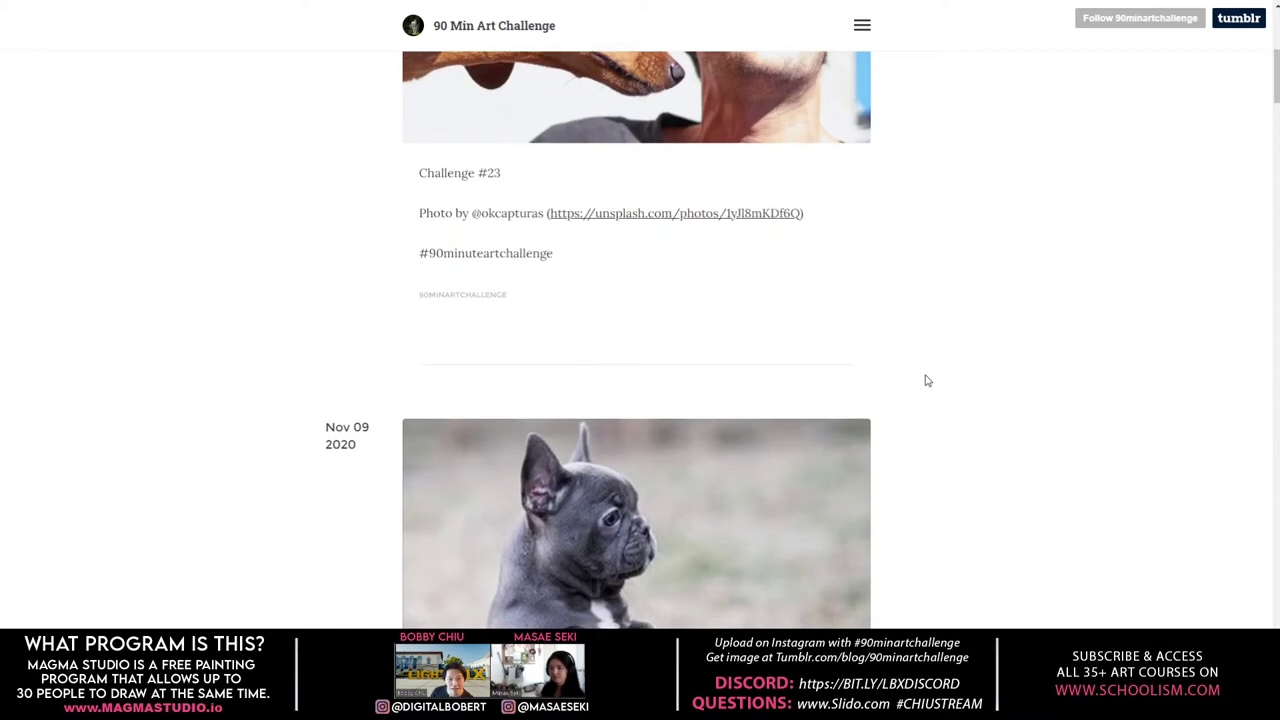
scroll(904, 348, up, 2)
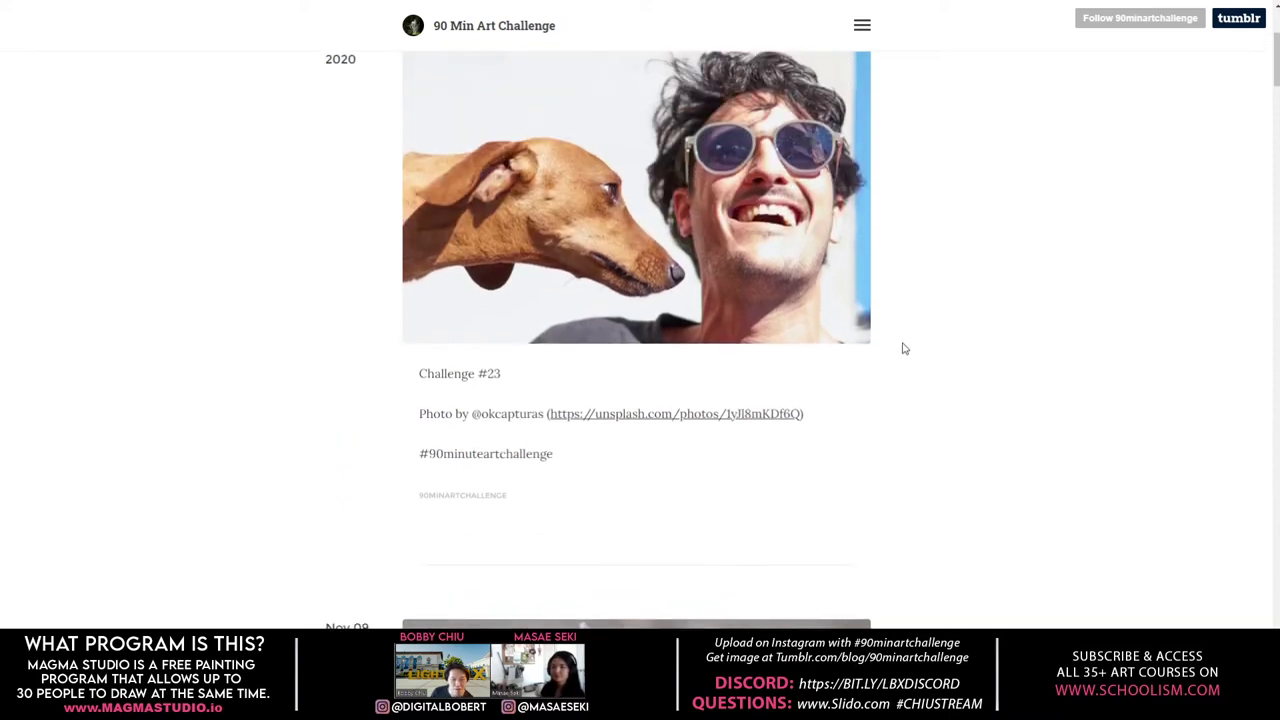
scroll(898, 413, down, 5)
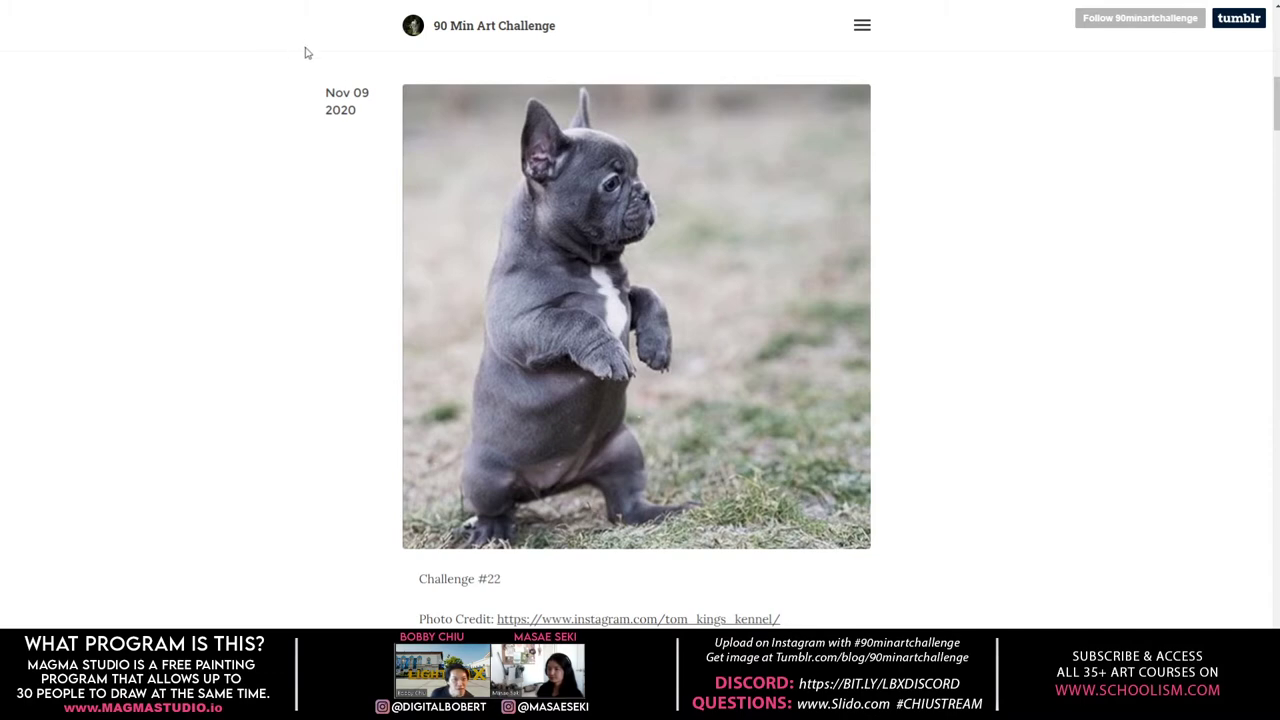
scroll(659, 351, down, 7)
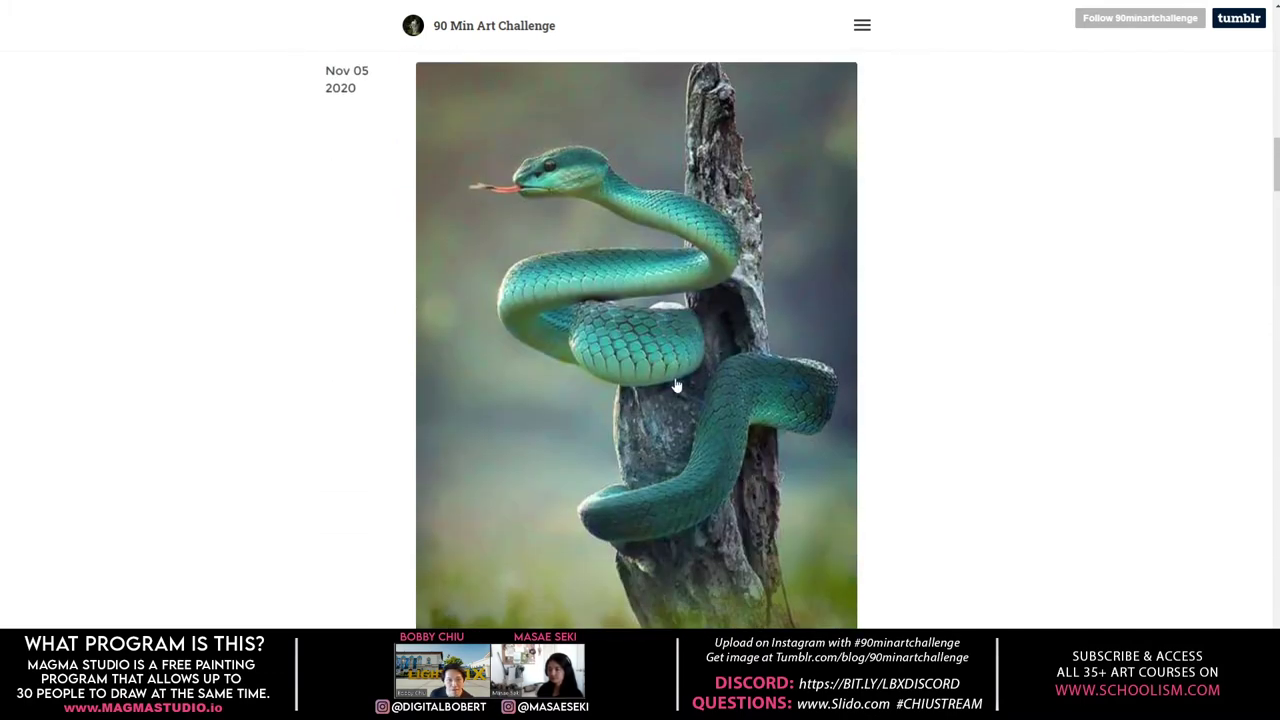
Step: Switch to Instagram and look through the artwork in the profile's tagged posts
key(ctrl+Tab)
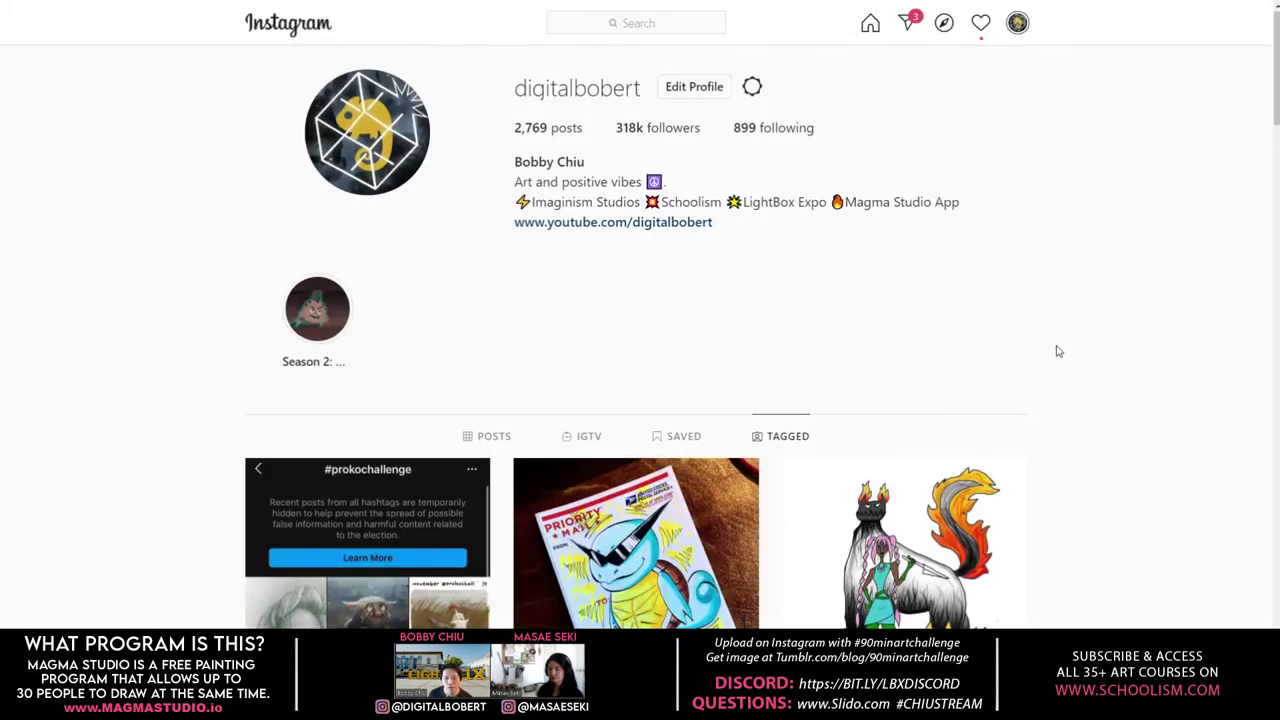
scroll(1055, 349, down, 3)
scroll(1059, 351, down, 6)
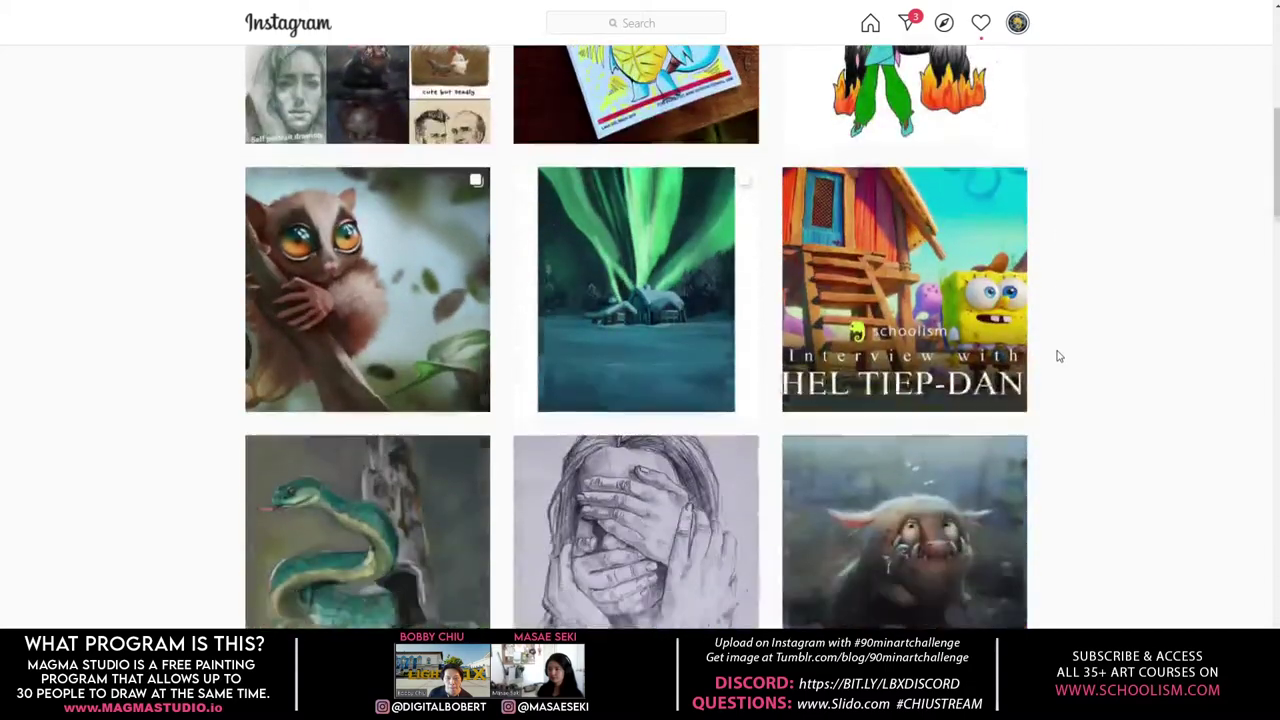
scroll(1059, 358, down, 5)
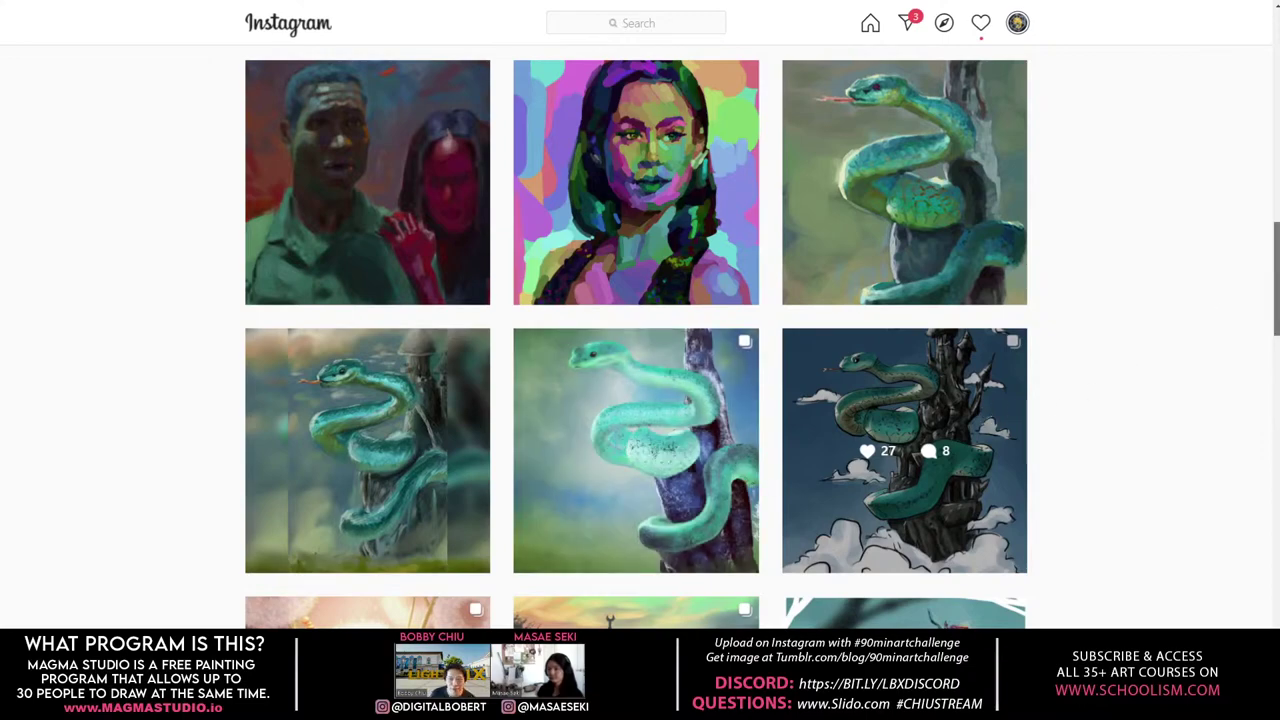
drag(1277, 286, 1277, 70)
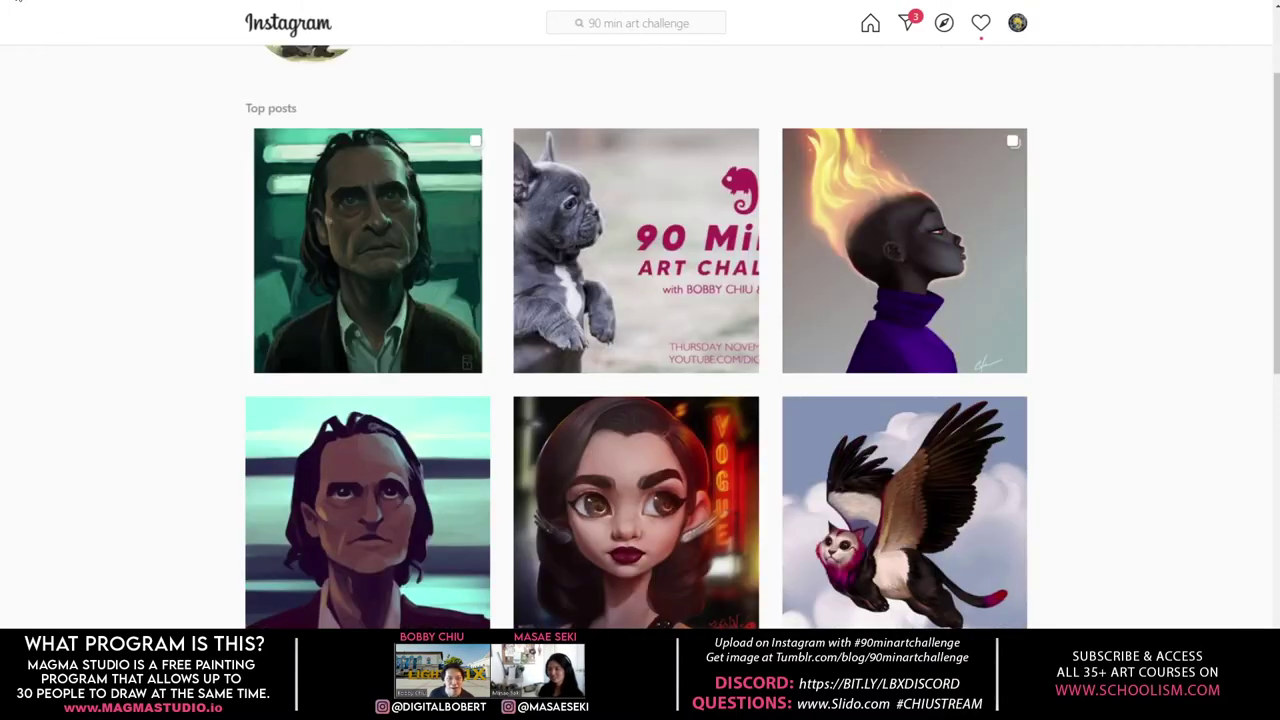
Step: Look through the top posts of the #90minartchallenge hashtag on Instagram
key(alt+Left)
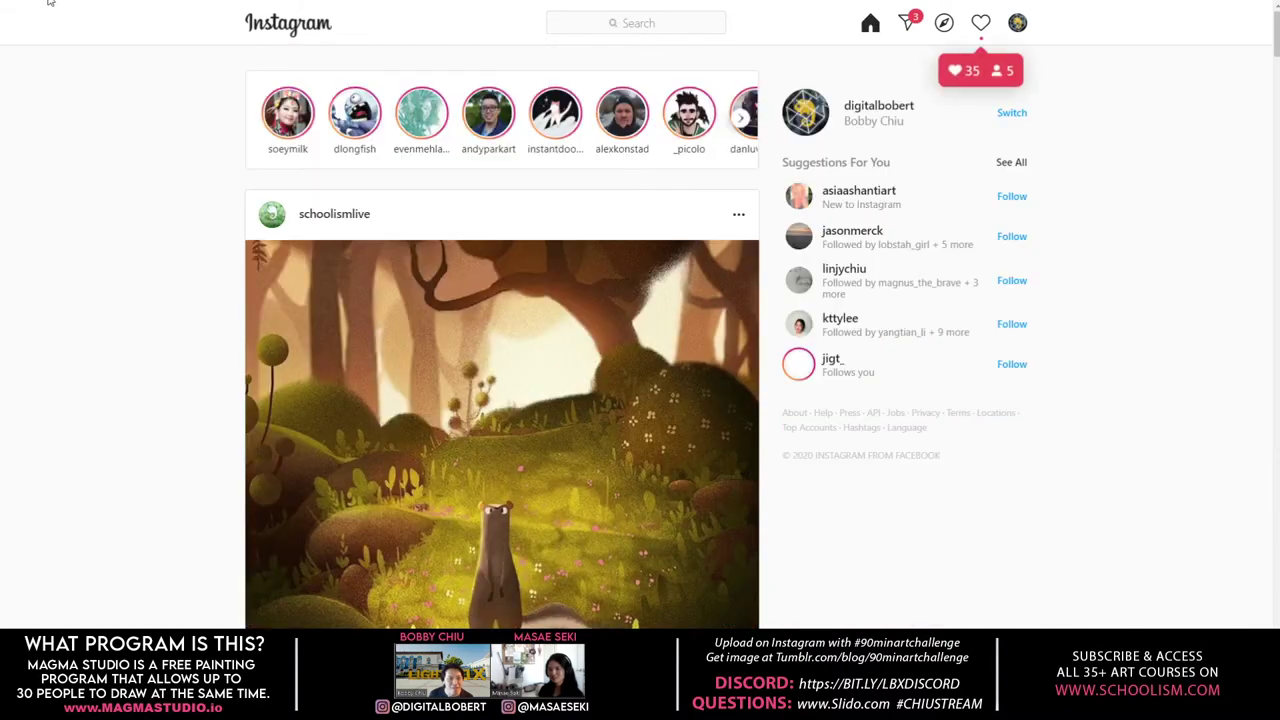
key(alt+Right)
scroll(172, 271, down, 5)
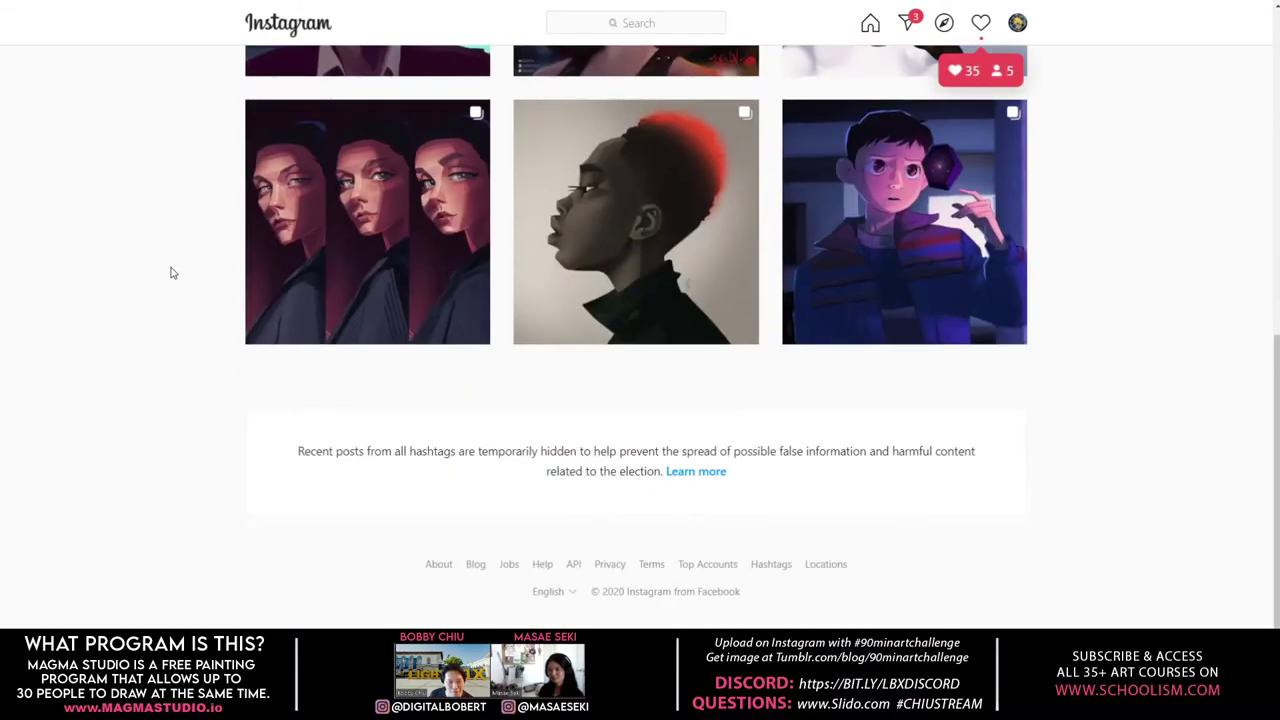
scroll(172, 273, up, 6)
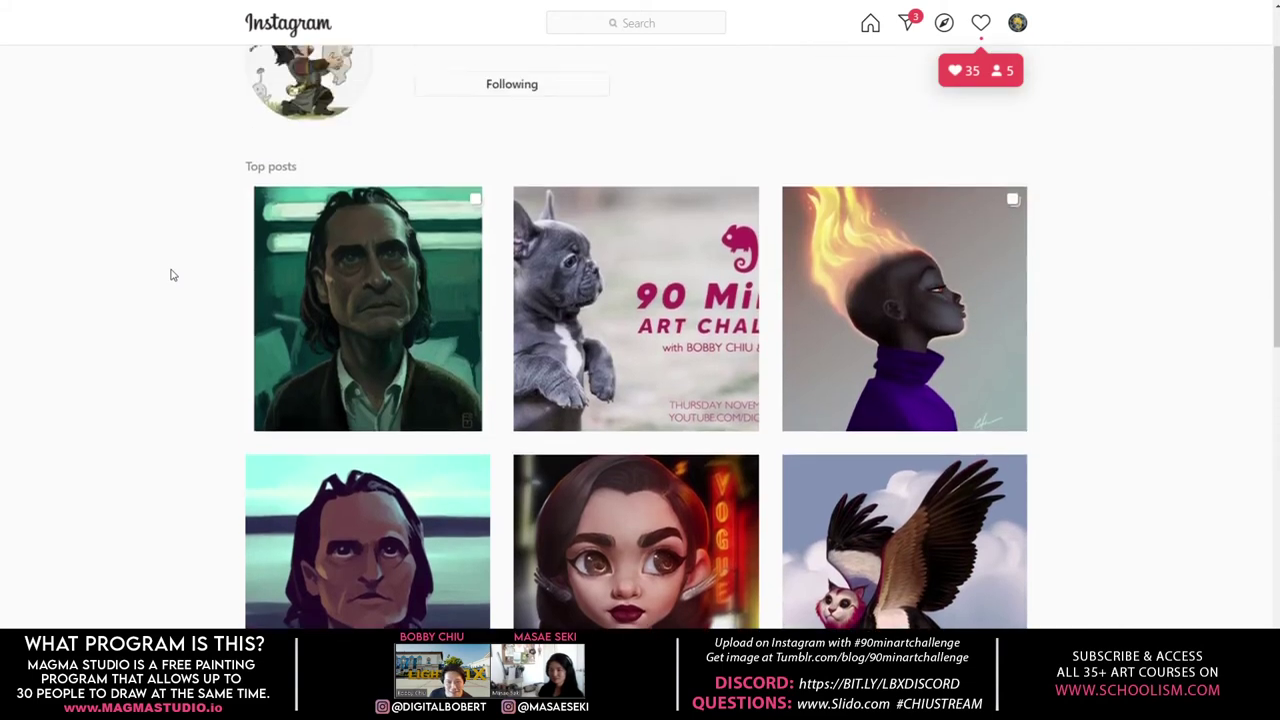
scroll(172, 275, up, 1)
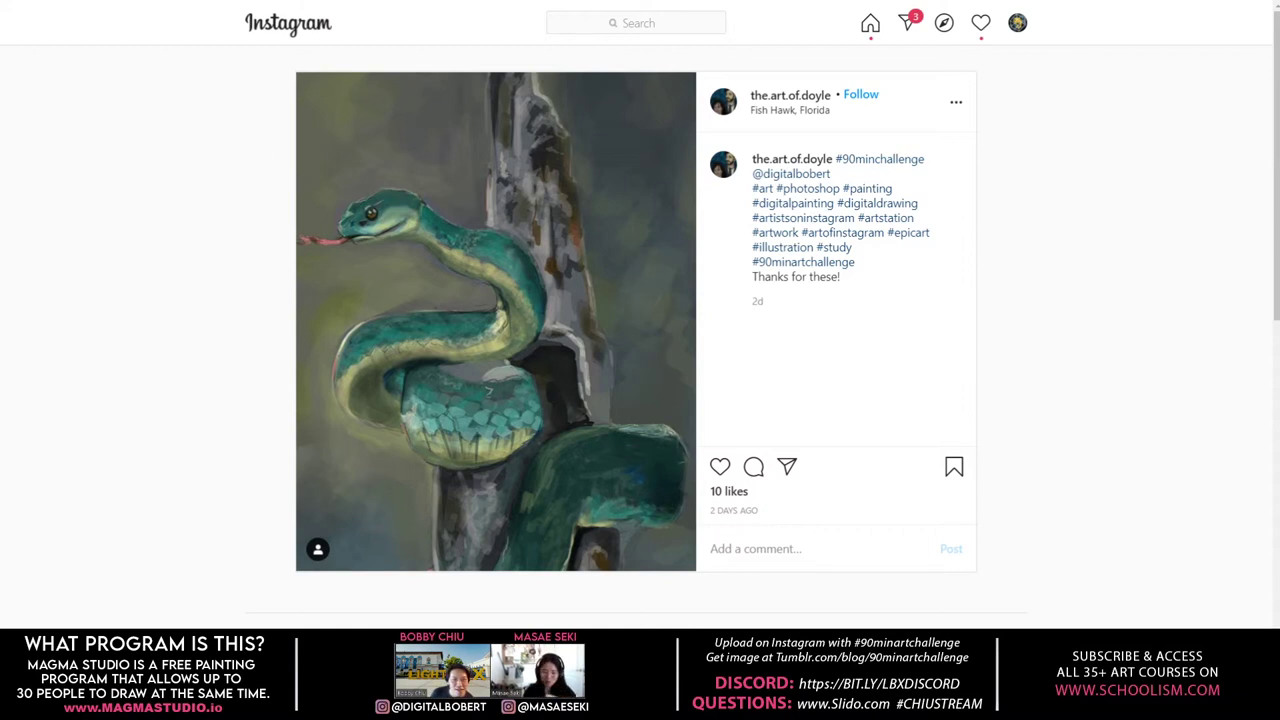
key(alt+Left)
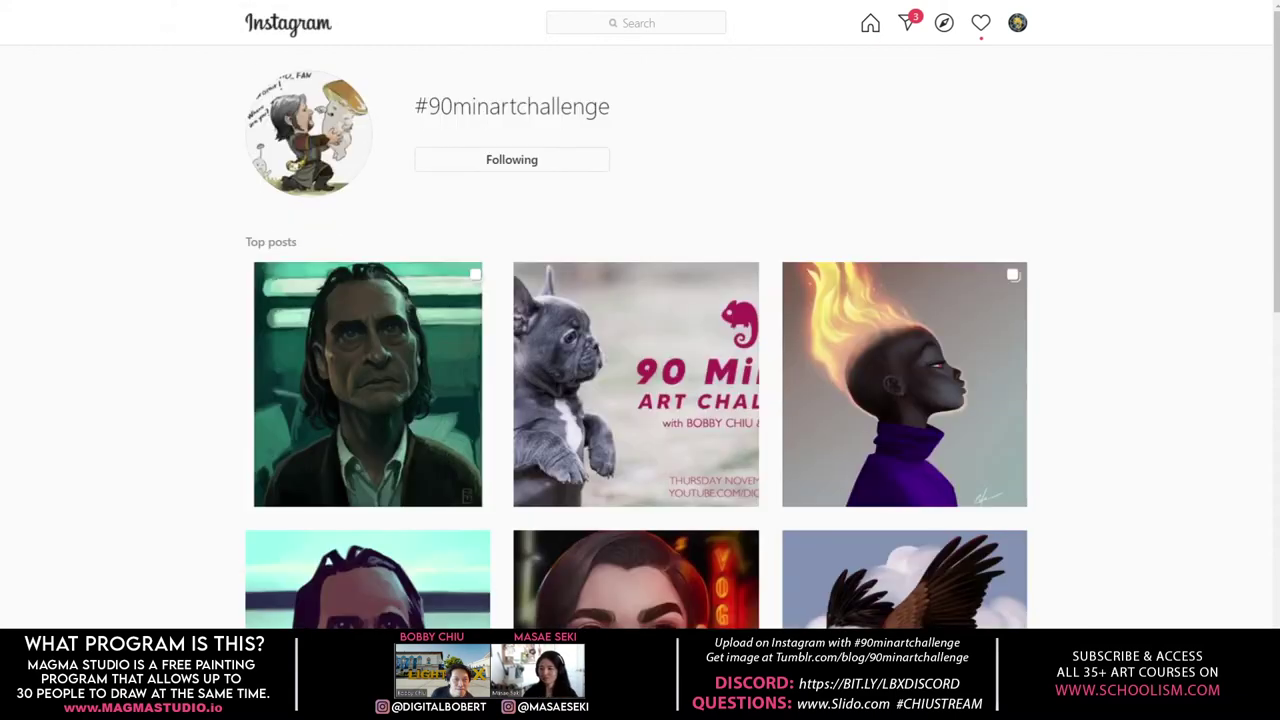
Step: Open the account's own profile and go to its tagged posts to view a submission
click(1015, 29)
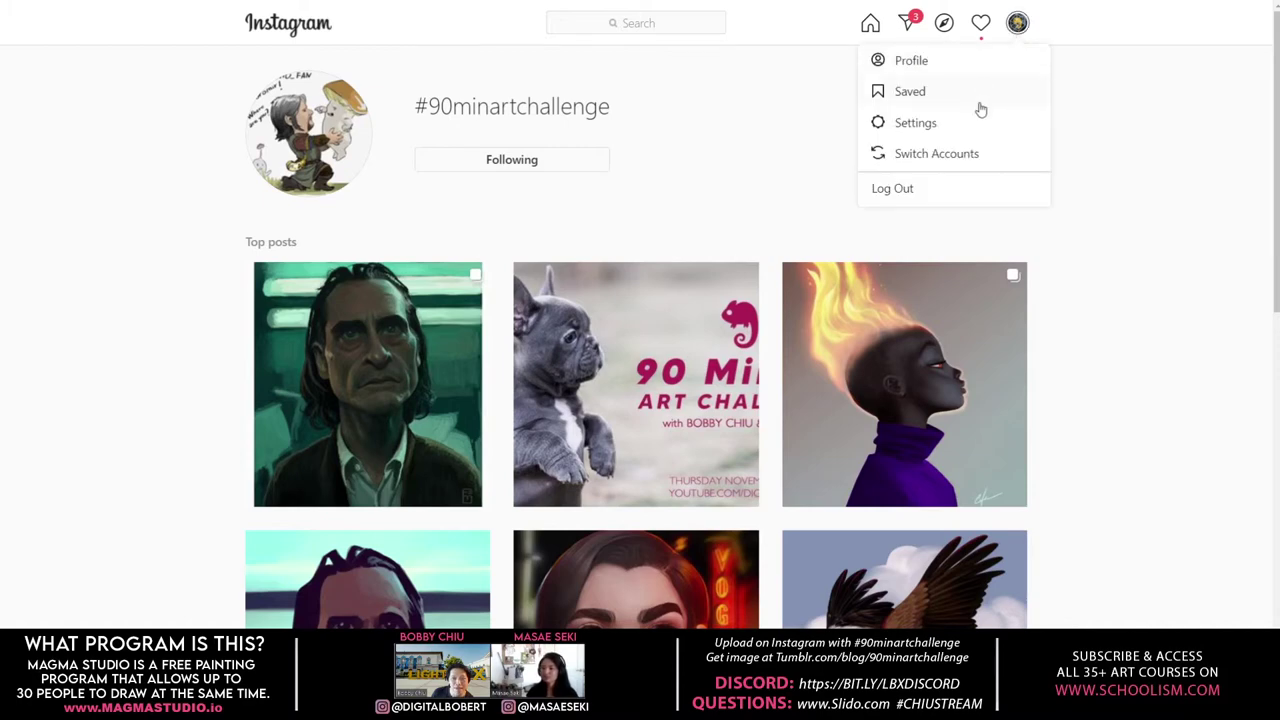
click(957, 60)
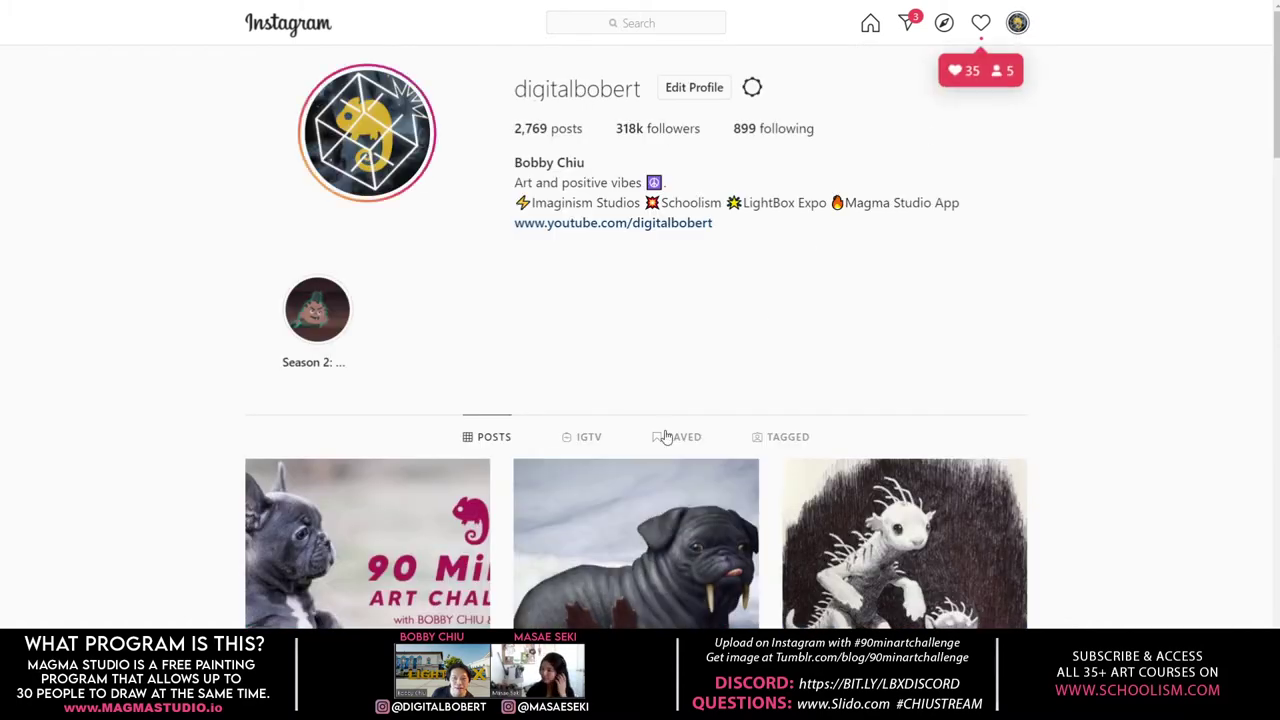
click(768, 443)
click(904, 540)
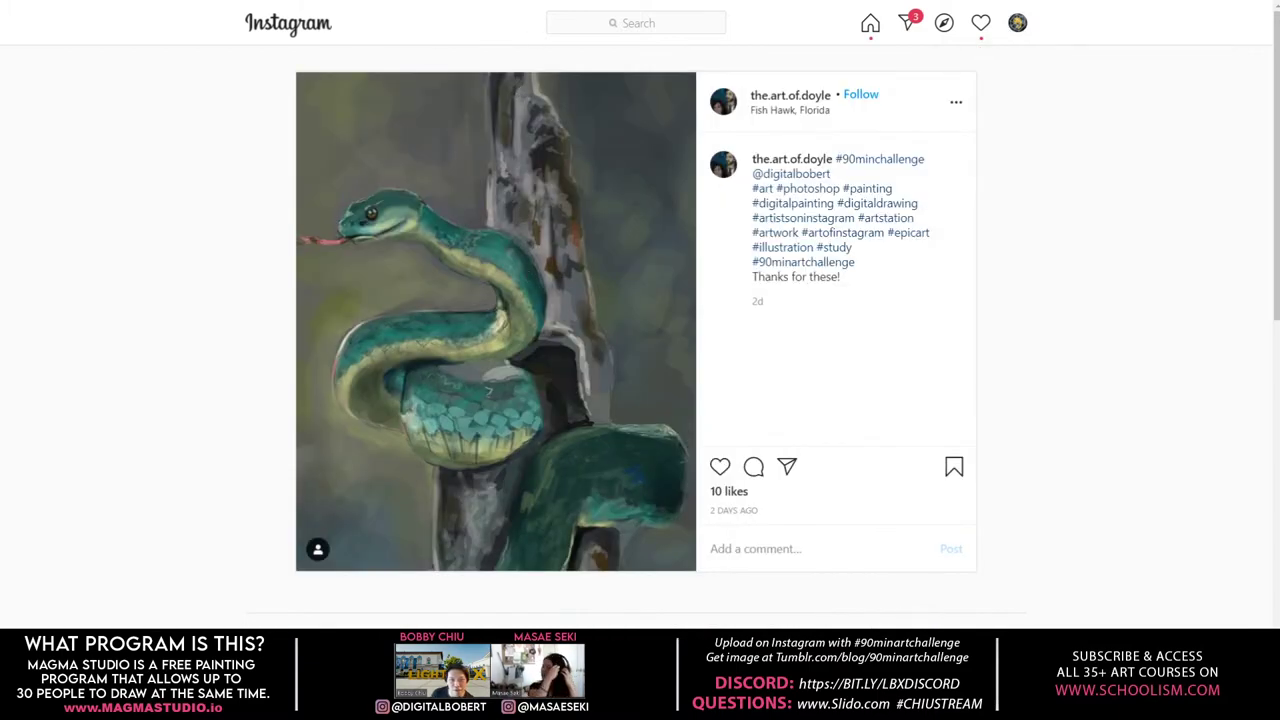
Step: View the opened challenge submissions one after another, including the colourful portrait, the snake painting and the snake on the castle
click(570, 1)
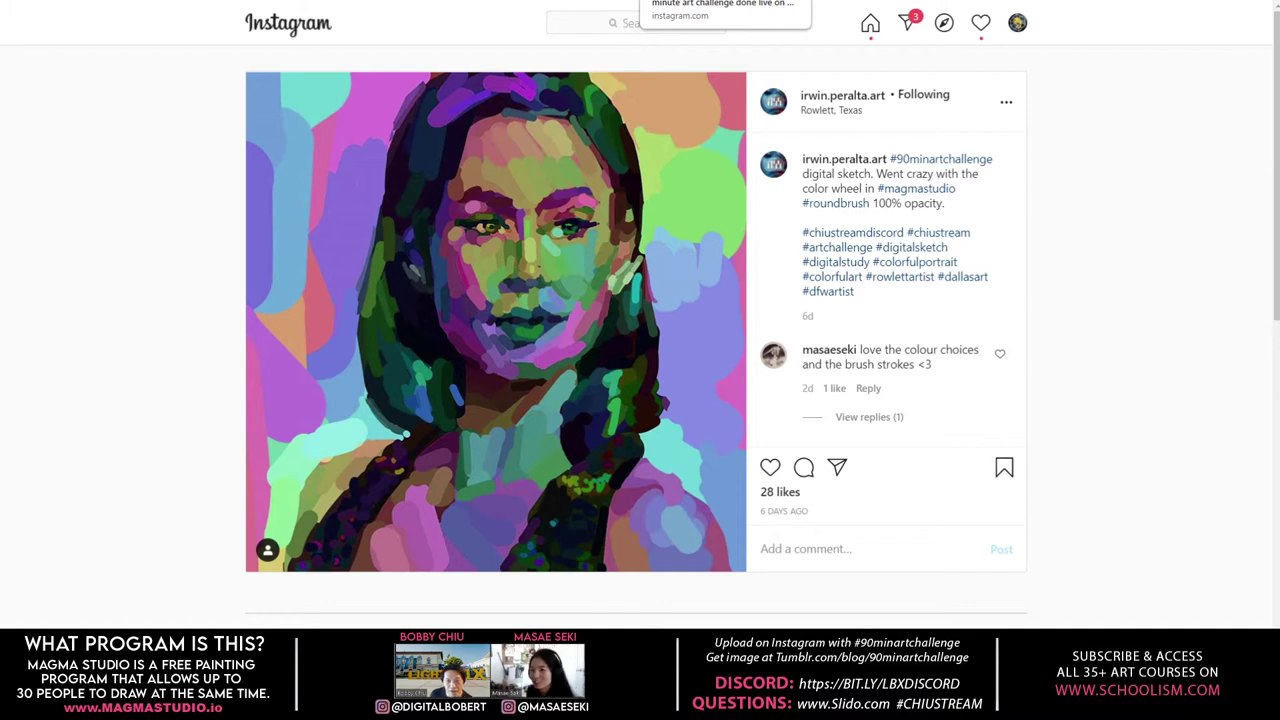
click(771, 3)
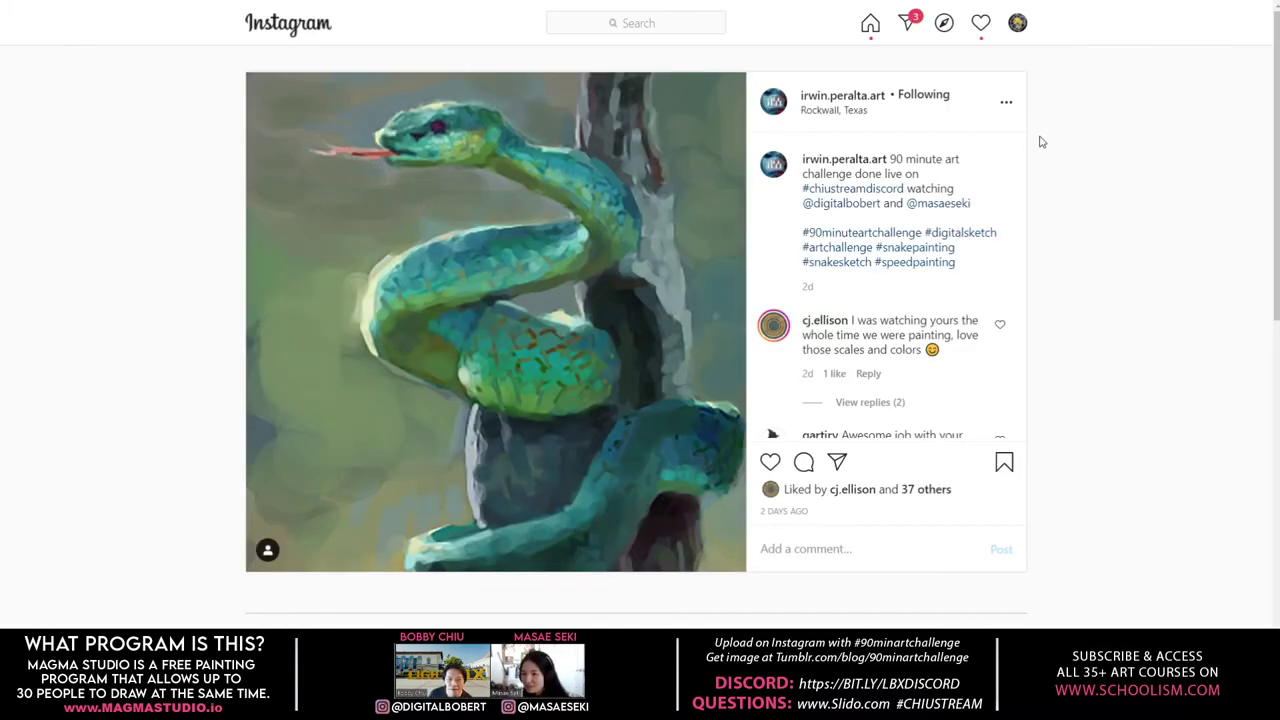
key(ctrl+Tab)
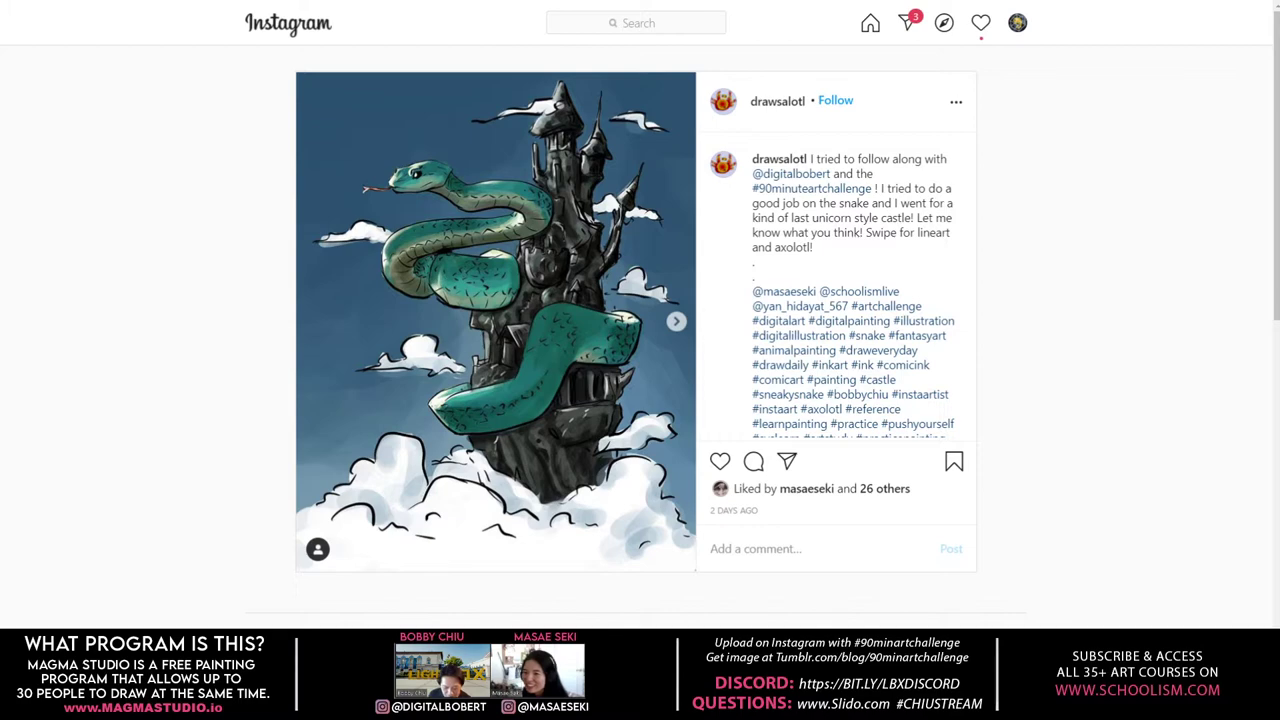
key(ctrl+Tab)
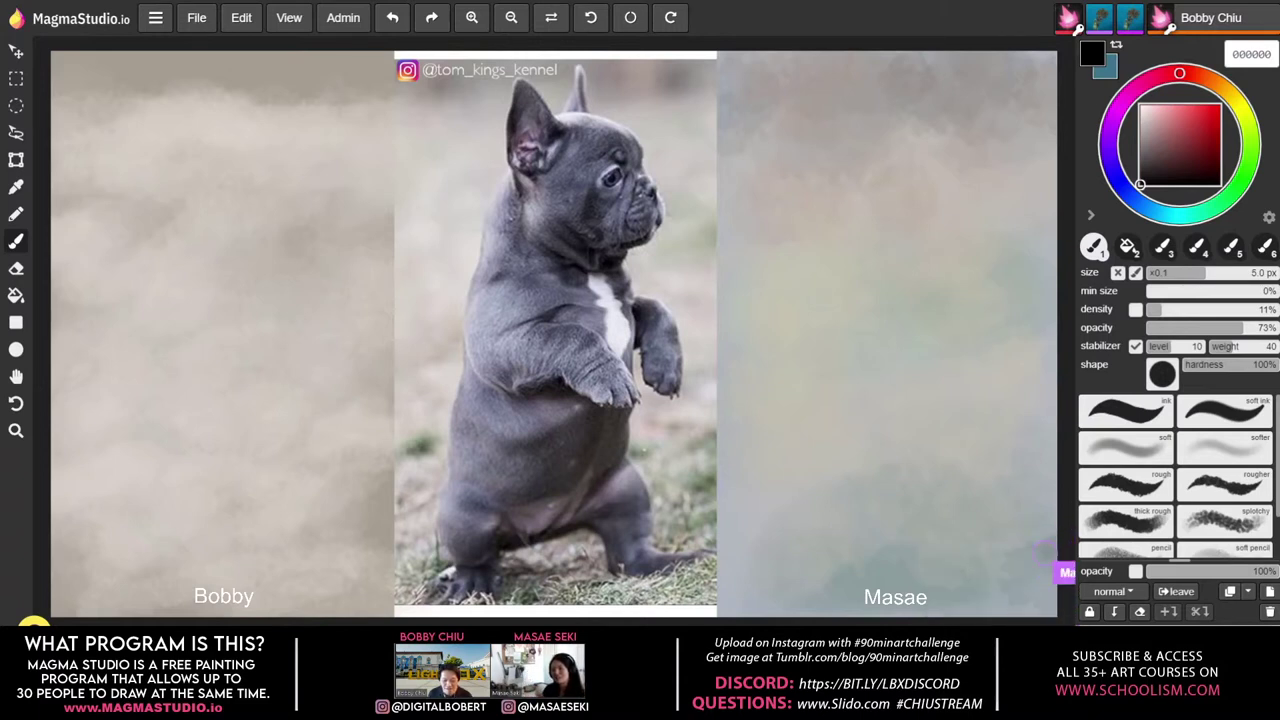
Step: Paint soft green grass patches along the lower edge of the beige background beside the dog photo
mouse_move(126, 560)
mouse_down()
mouse_move(197, 579)
mouse_move(111, 604)
mouse_move(64, 599)
mouse_move(160, 563)
mouse_up()
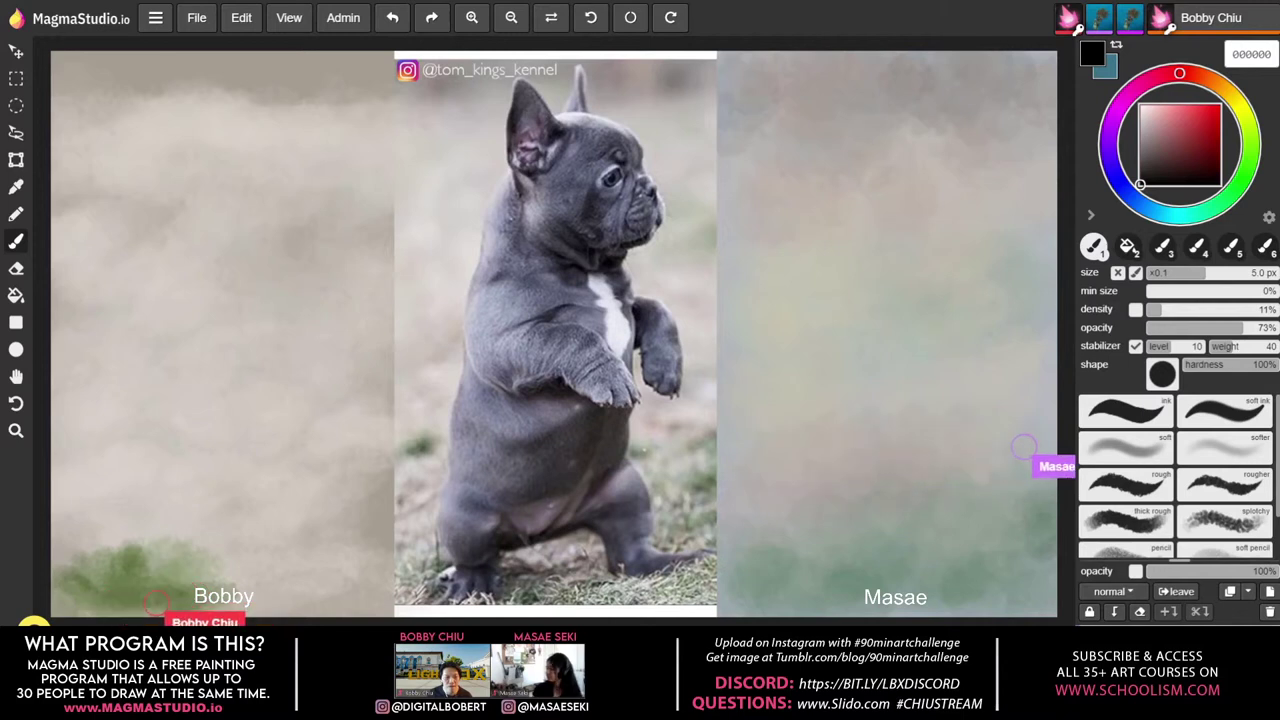
drag(262, 590, 390, 590)
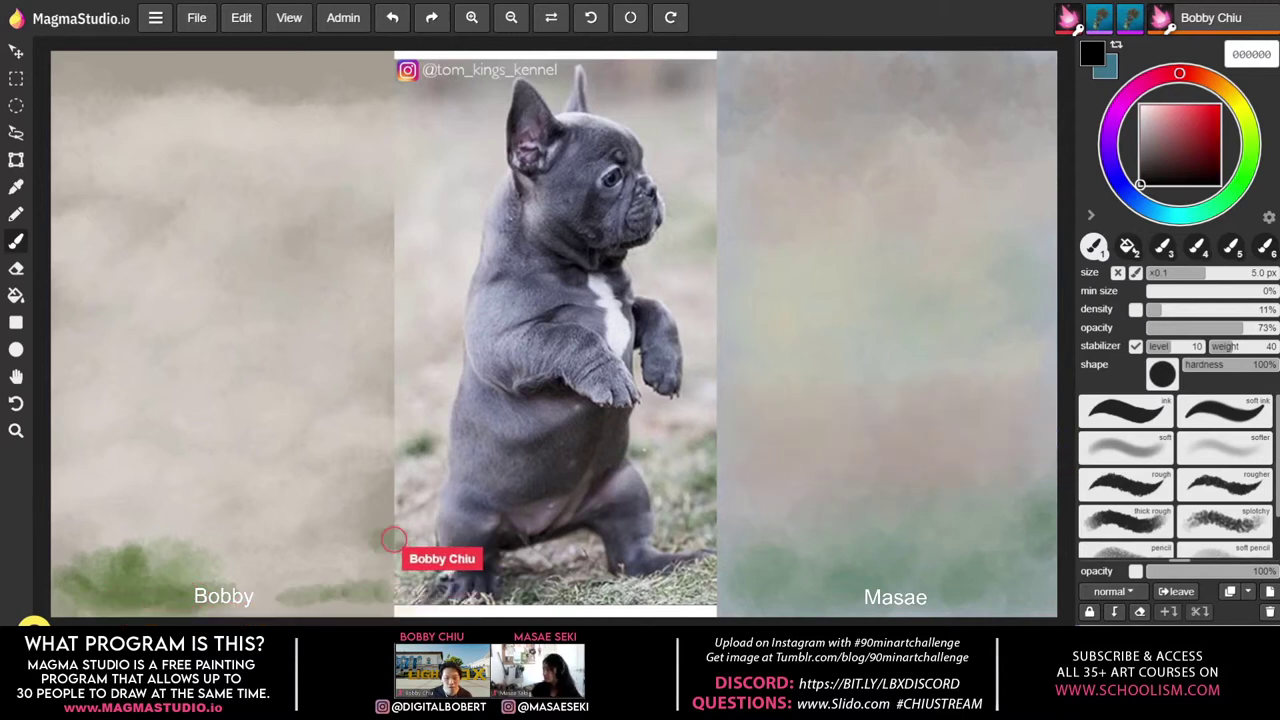
drag(380, 542, 403, 596)
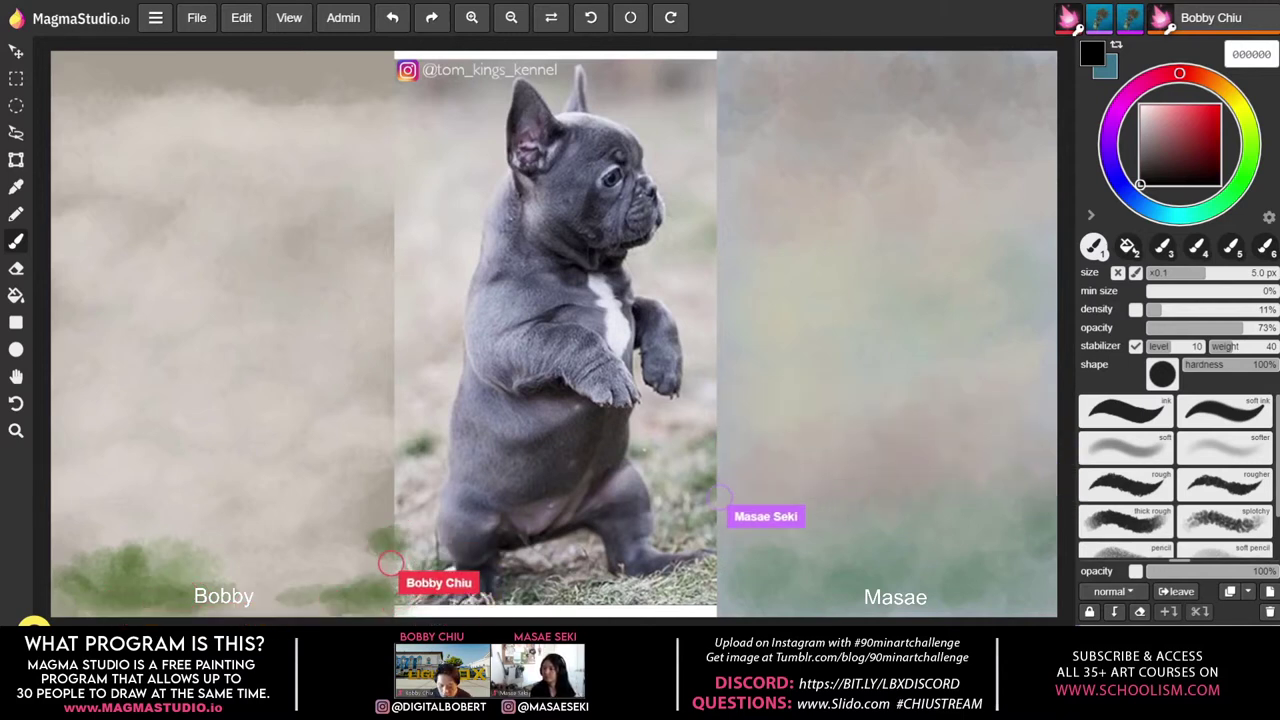
Step: Switch to Discord, watch the screen-share stream in Live: Voice Chat 1 and rate it with the happiest face
key(alt+Tab)
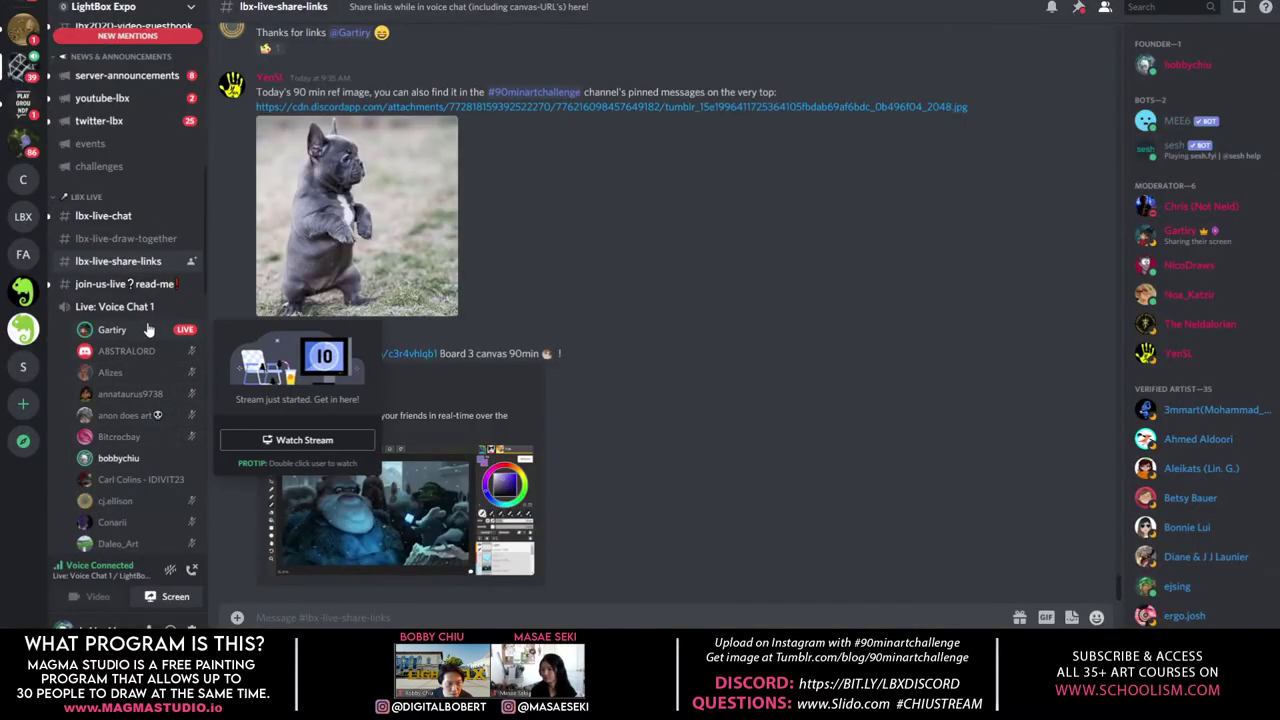
click(148, 329)
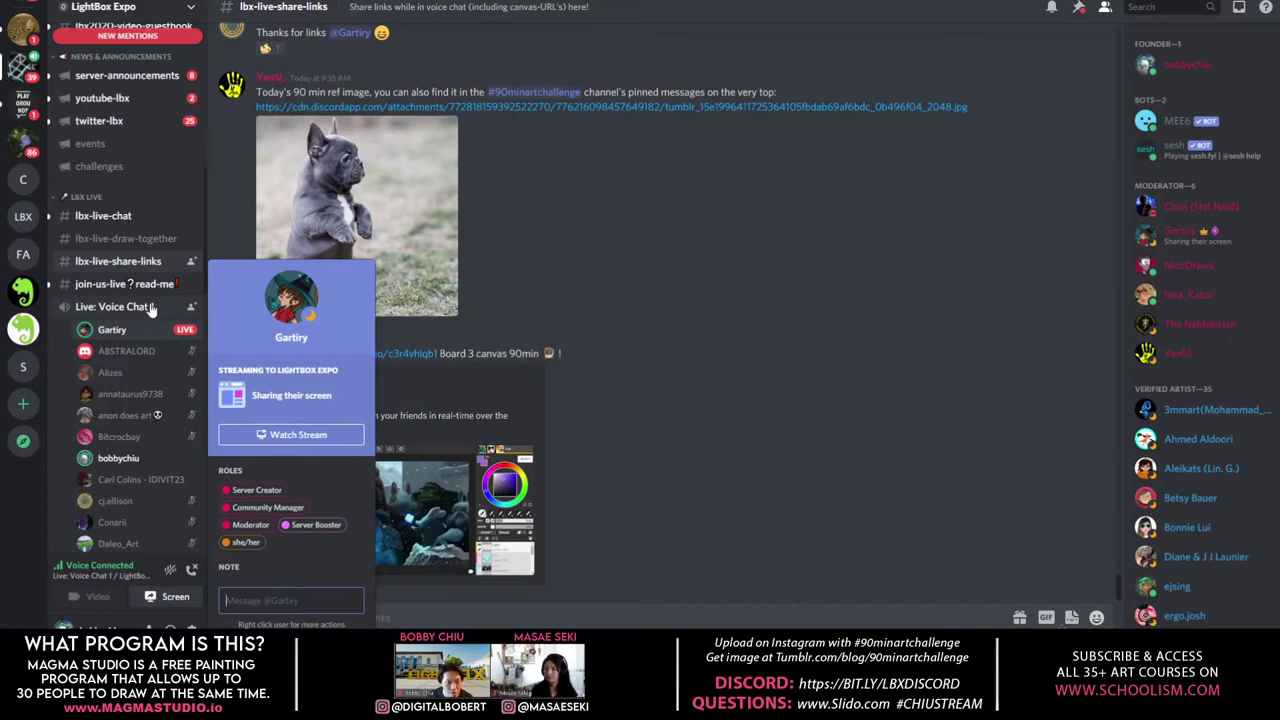
click(152, 307)
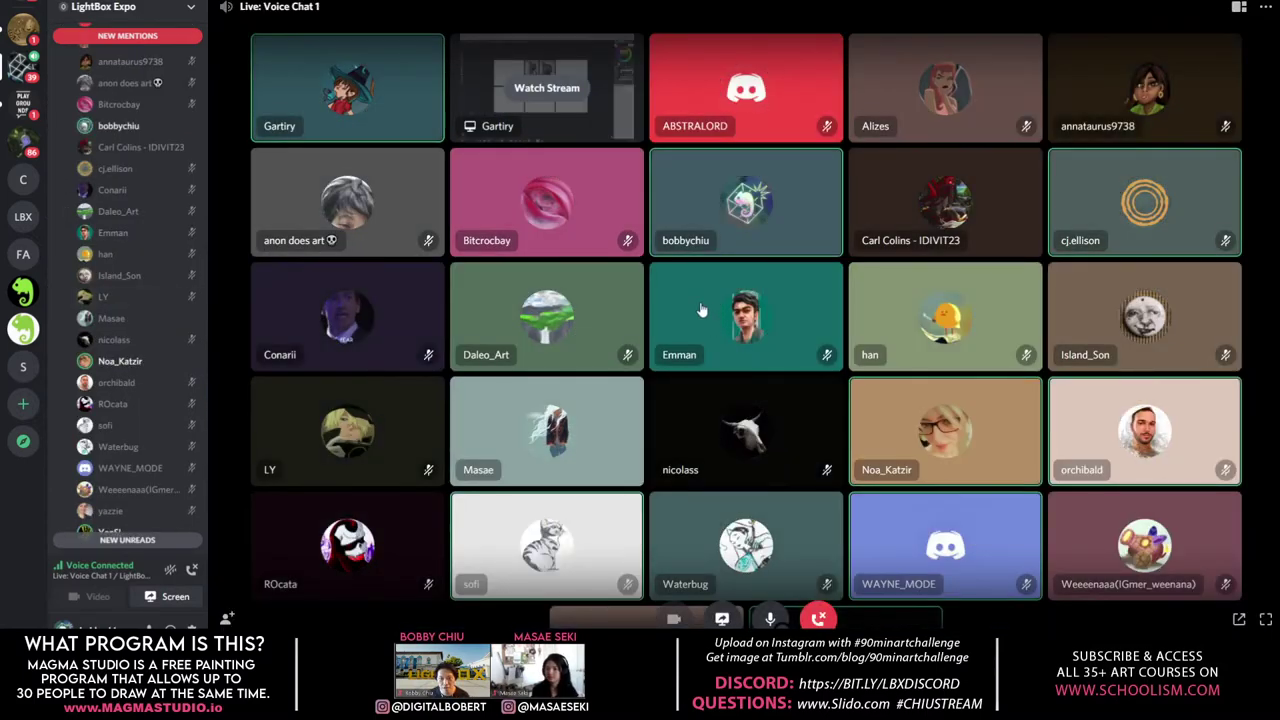
click(547, 88)
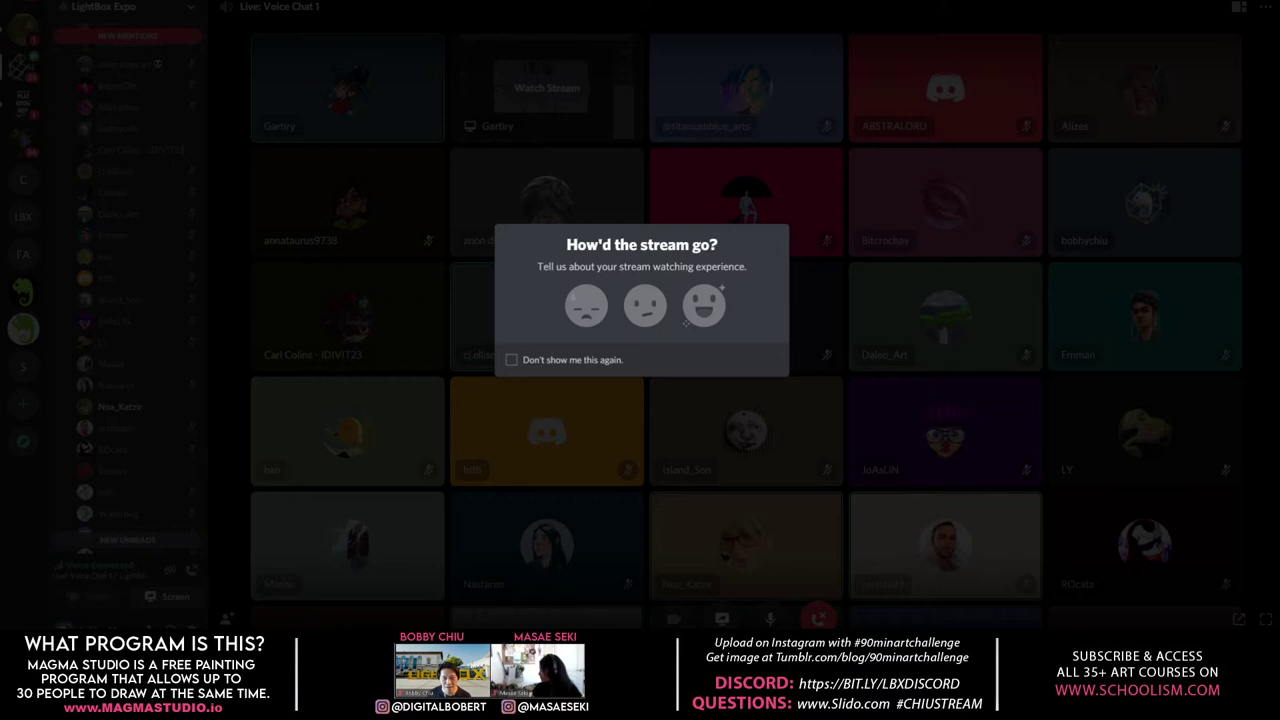
click(698, 312)
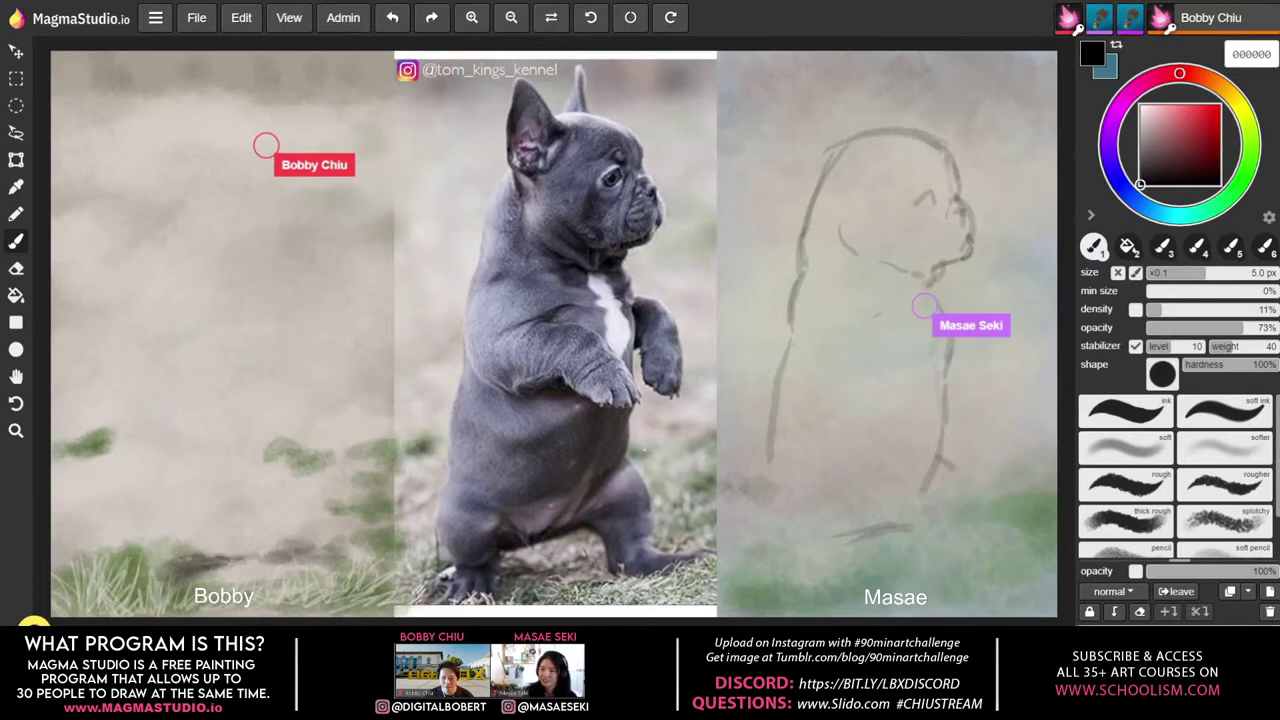
Step: Sketch the dog's head beside the reference photo with dark construction lines, including the skull, muzzle, jaw, near ear and eye
mouse_move(215, 117)
mouse_down()
mouse_move(279, 132)
mouse_move(167, 118)
mouse_move(178, 126)
mouse_move(143, 200)
mouse_up()
mouse_move(282, 131)
mouse_down()
mouse_move(314, 214)
mouse_move(274, 263)
mouse_move(266, 256)
mouse_up()
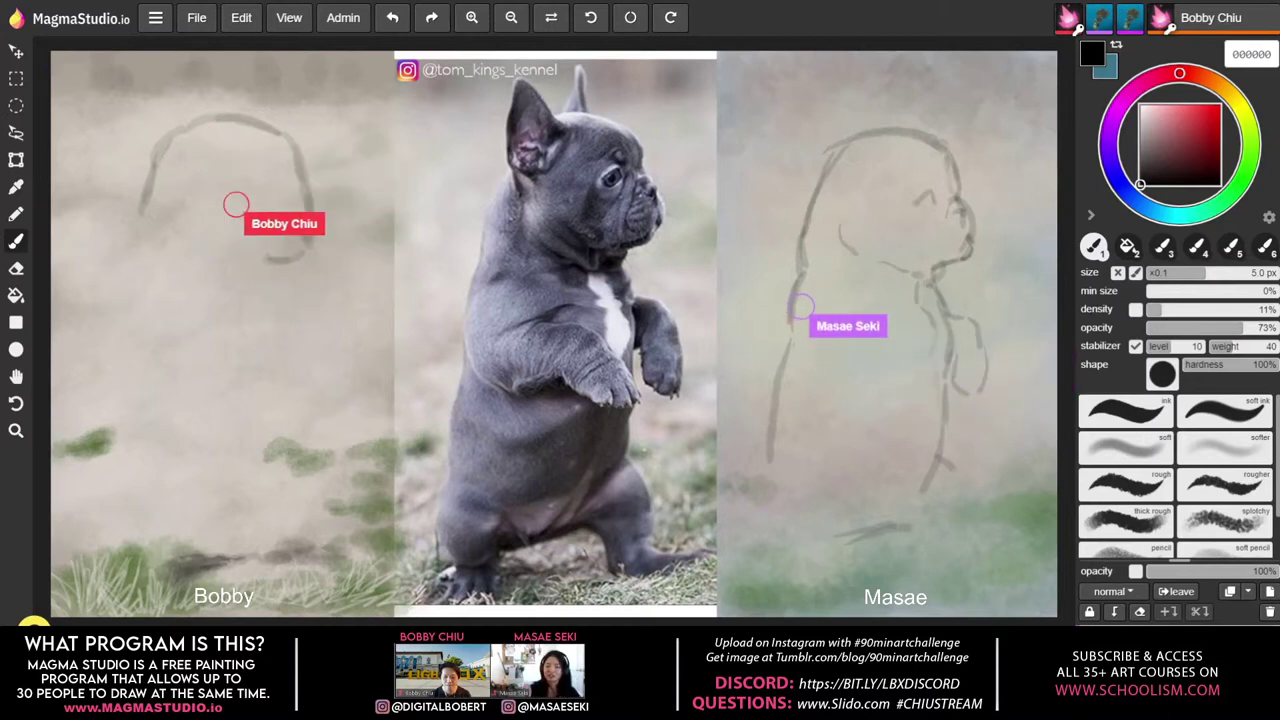
key(ctrl+z)
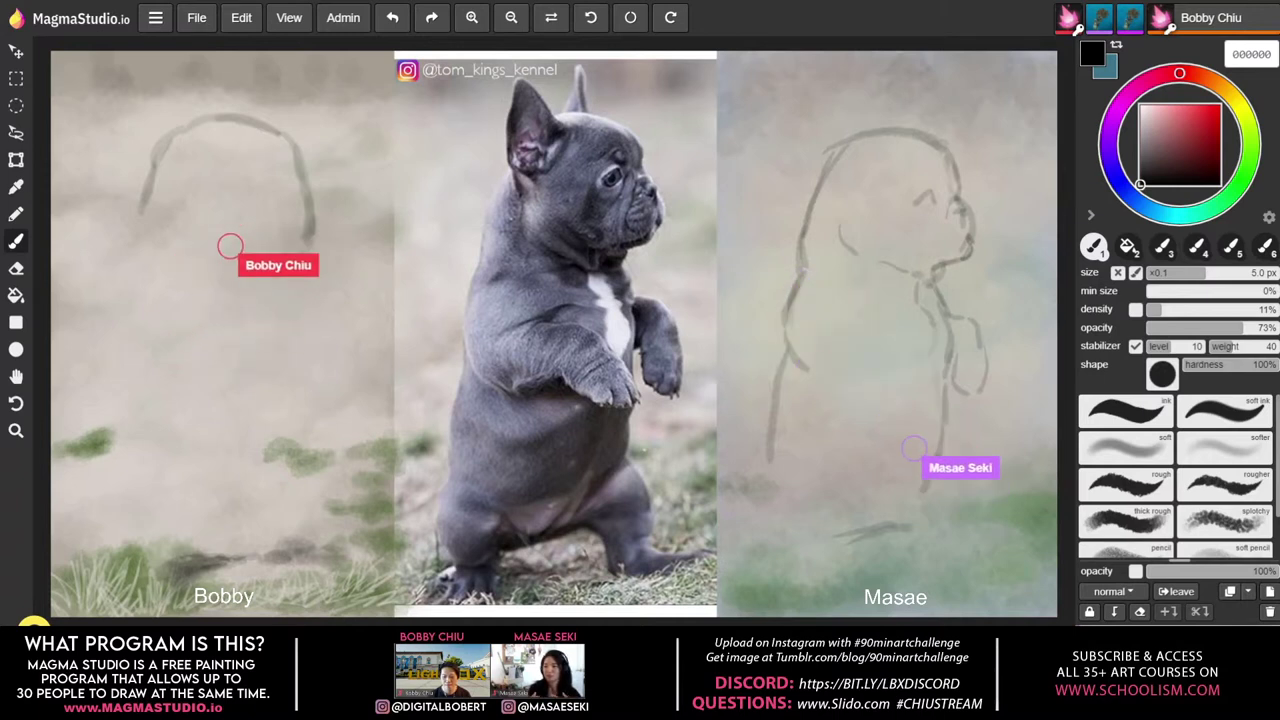
drag(307, 230, 262, 252)
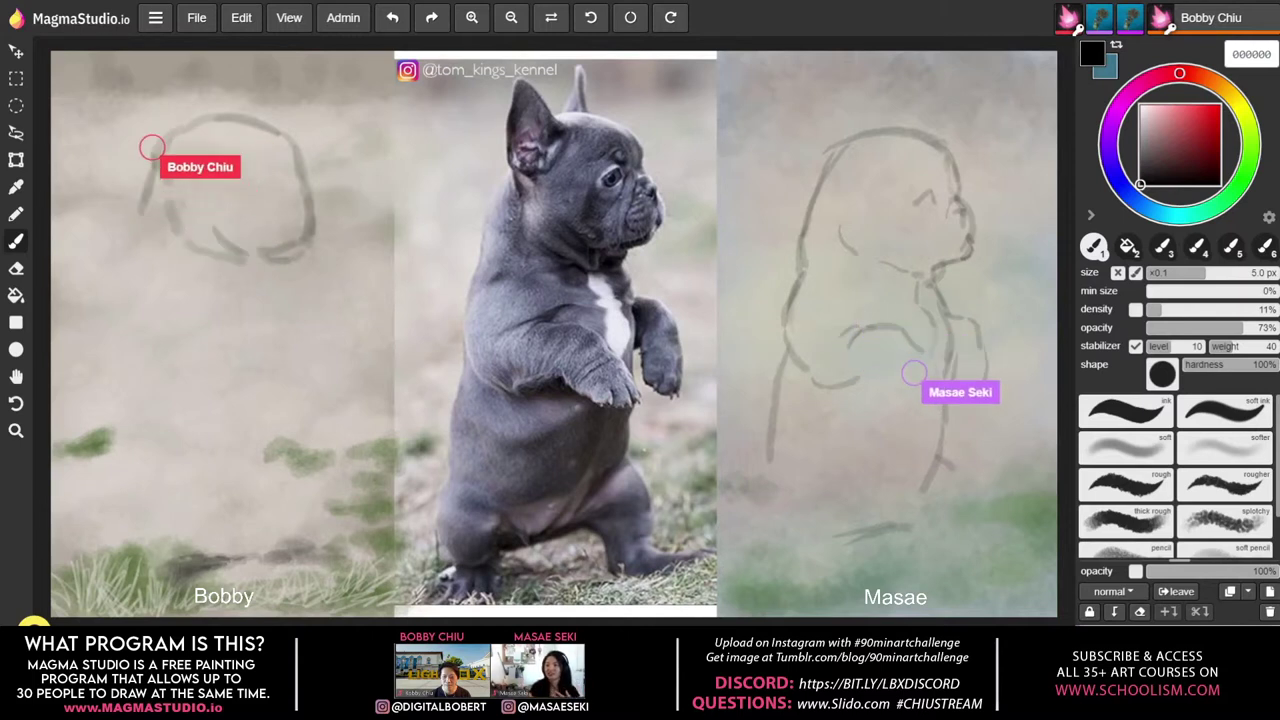
mouse_move(151, 148)
mouse_down()
mouse_move(171, 93)
mouse_move(181, 105)
mouse_move(174, 79)
mouse_move(204, 122)
mouse_move(183, 77)
mouse_move(194, 103)
mouse_move(171, 75)
mouse_move(157, 118)
mouse_move(177, 140)
mouse_move(172, 115)
mouse_move(189, 135)
mouse_move(217, 135)
mouse_move(162, 178)
mouse_up()
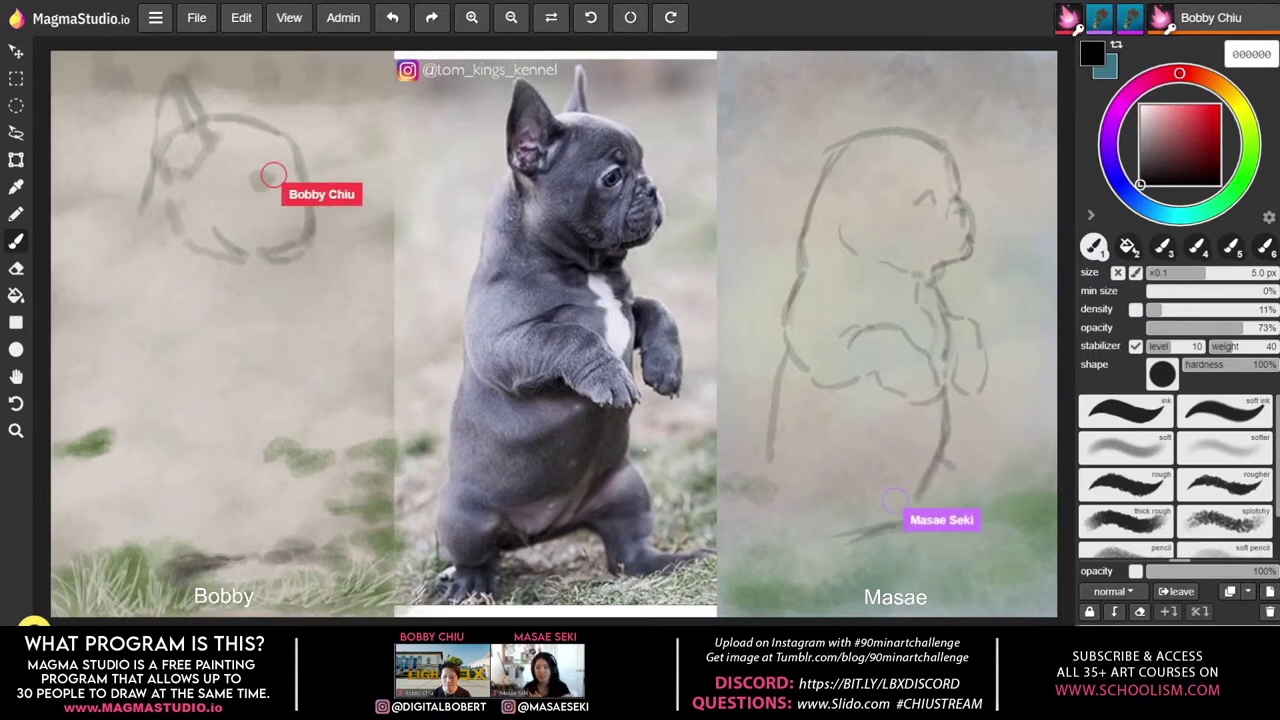
drag(268, 173, 262, 179)
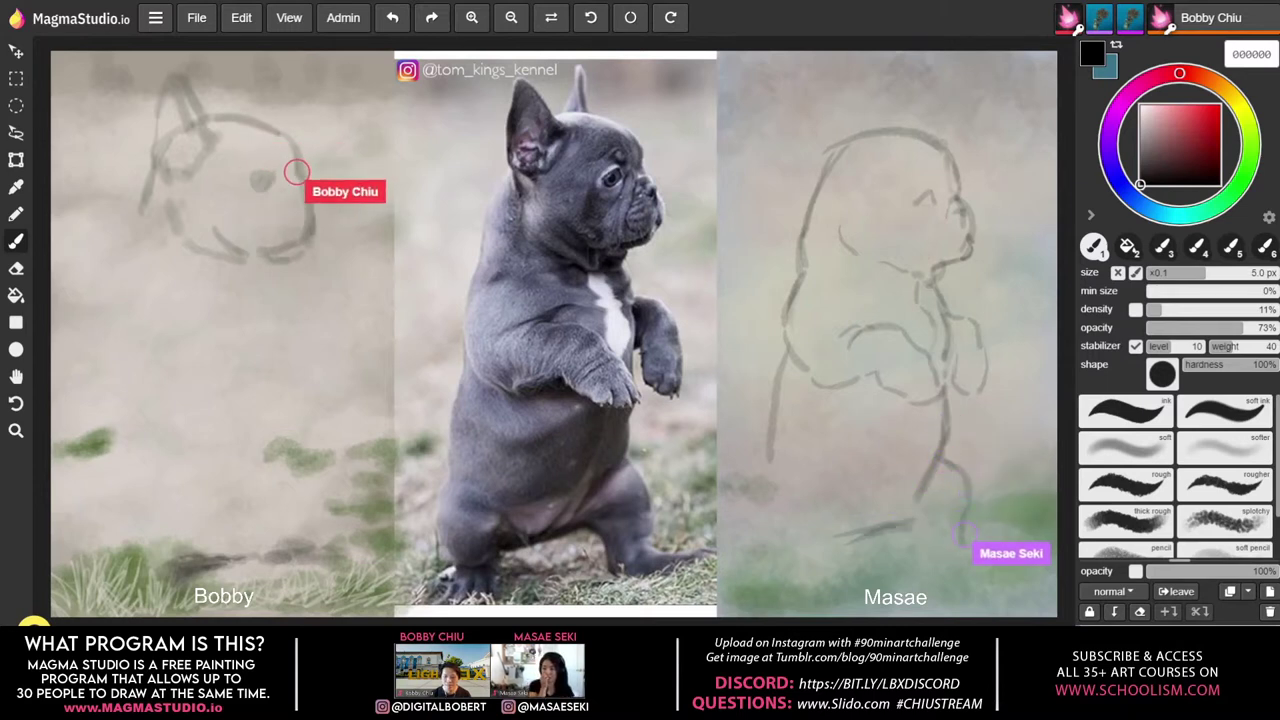
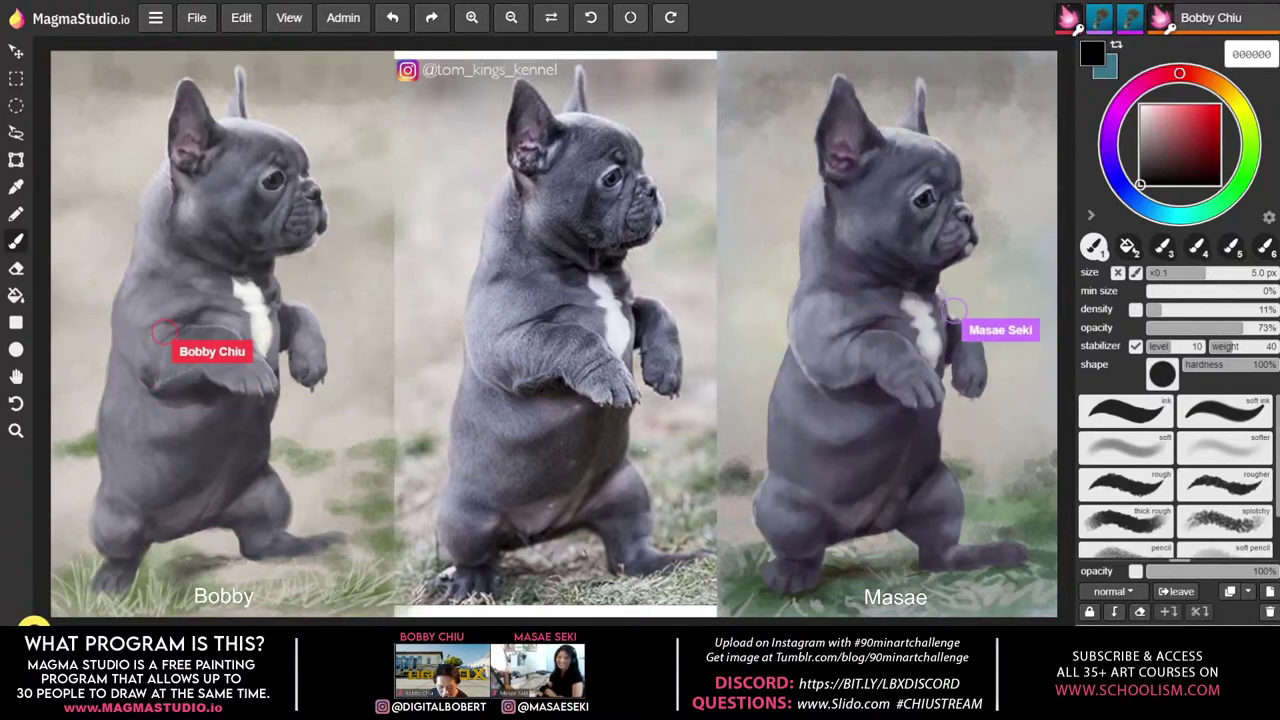
Step: Switch to the artist's ArtStation portfolio, open the Fallen artwork of the wrecked ship in snow and close it again
key(ctrl+Tab)
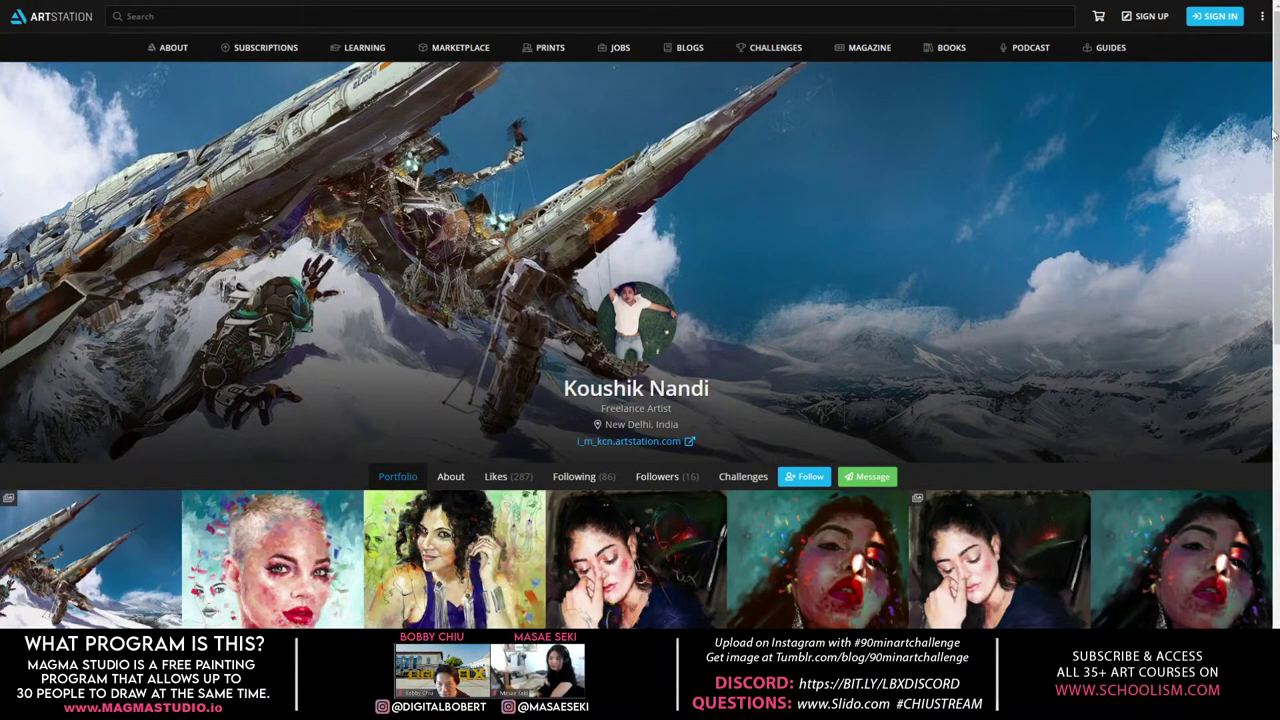
mouse_move(1278, 117)
mouse_down()
mouse_move(1274, 432)
mouse_move(1277, 117)
mouse_up()
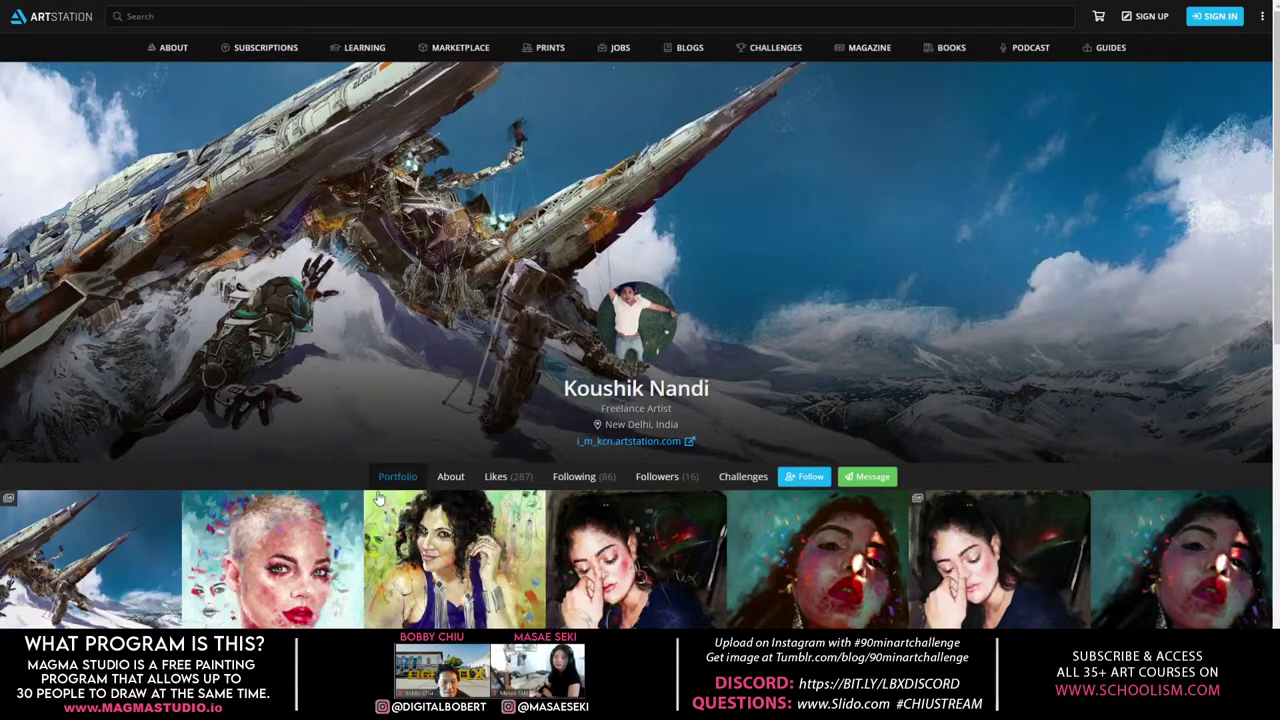
click(930, 505)
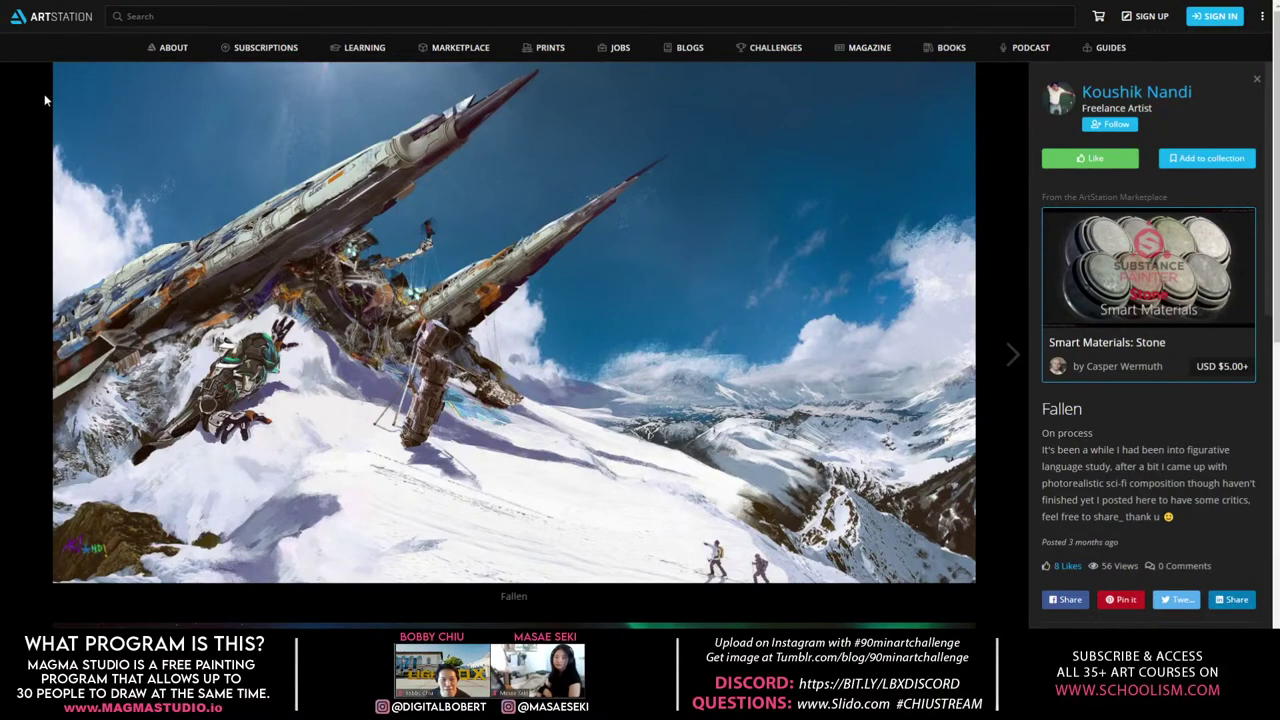
key(Escape)
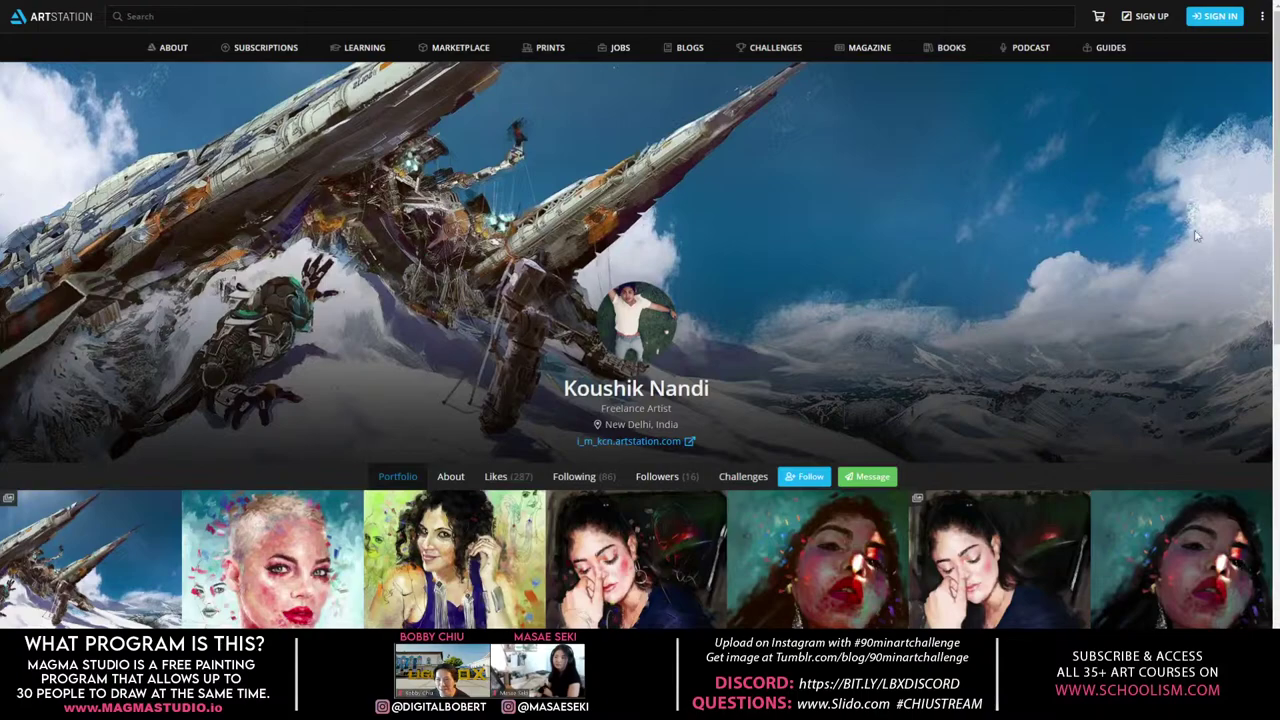
Step: Look through the artist's whole portfolio, from the profile header to the last row of artworks
drag(1274, 166, 1248, 484)
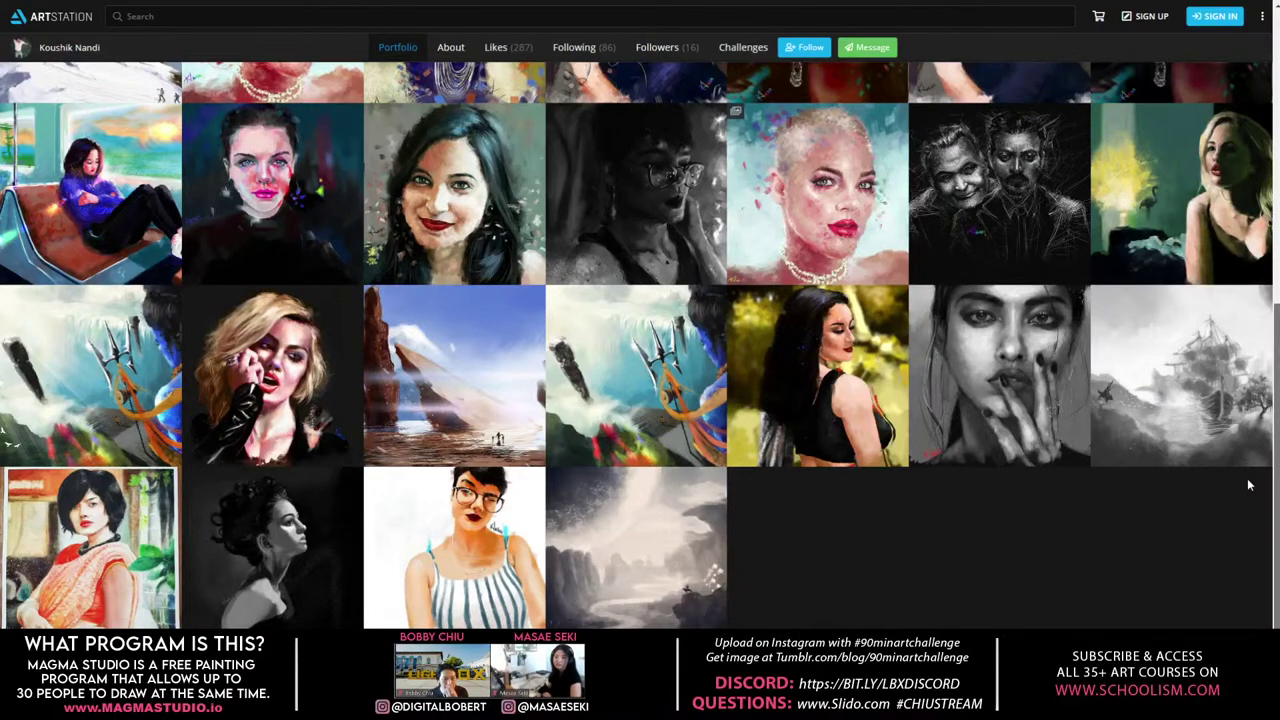
scroll(1248, 484, up, 8)
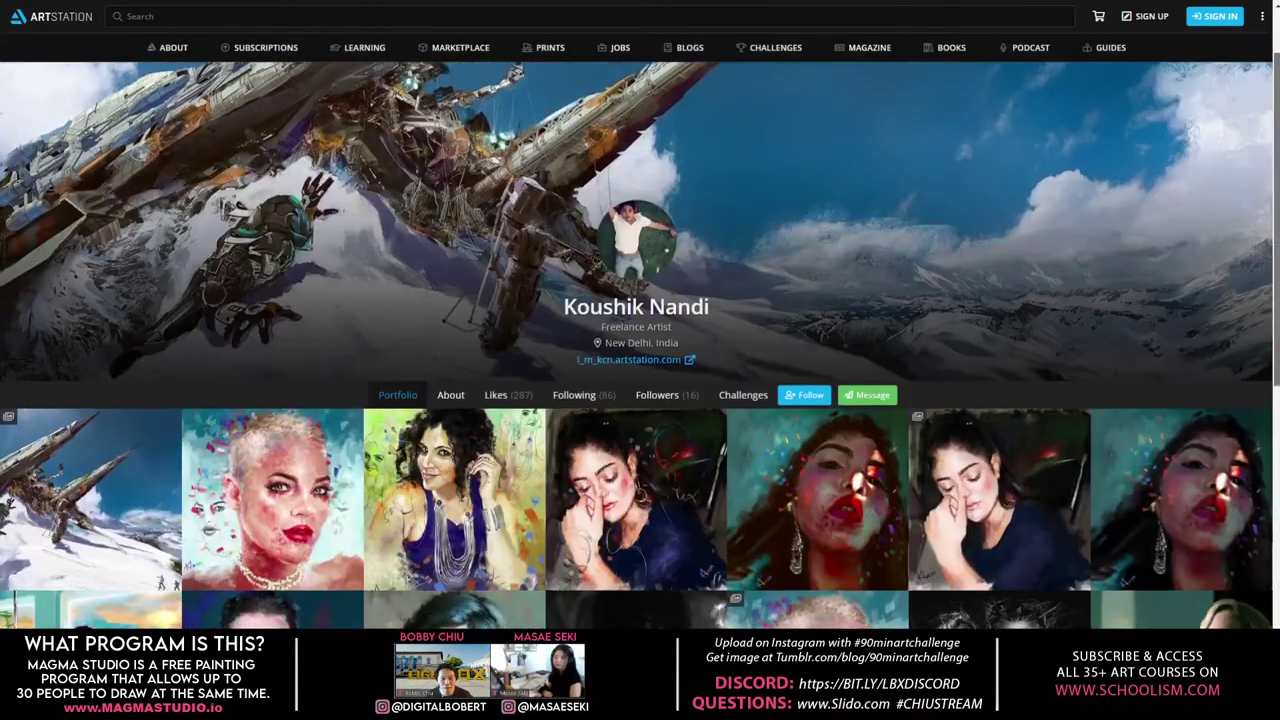
scroll(640, 345, up, 1)
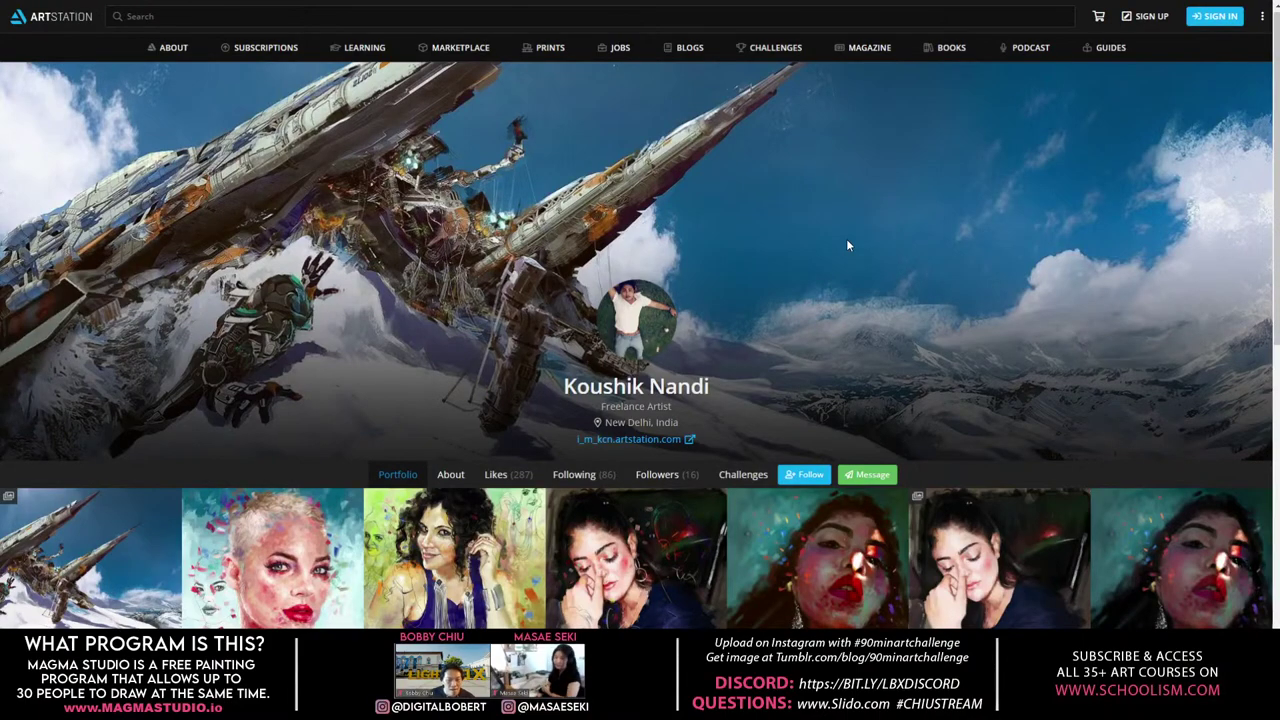
scroll(700, 300, down, 3)
scroll(652, 332, down, 2)
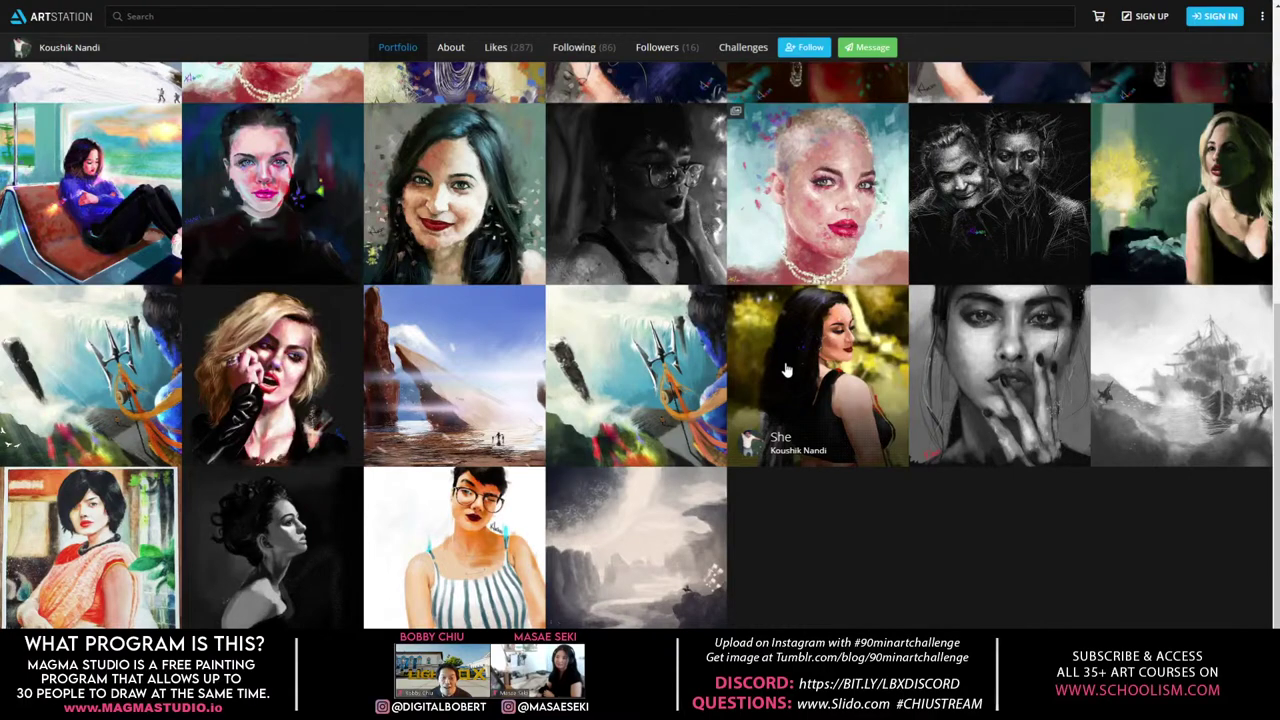
scroll(786, 370, up, 5)
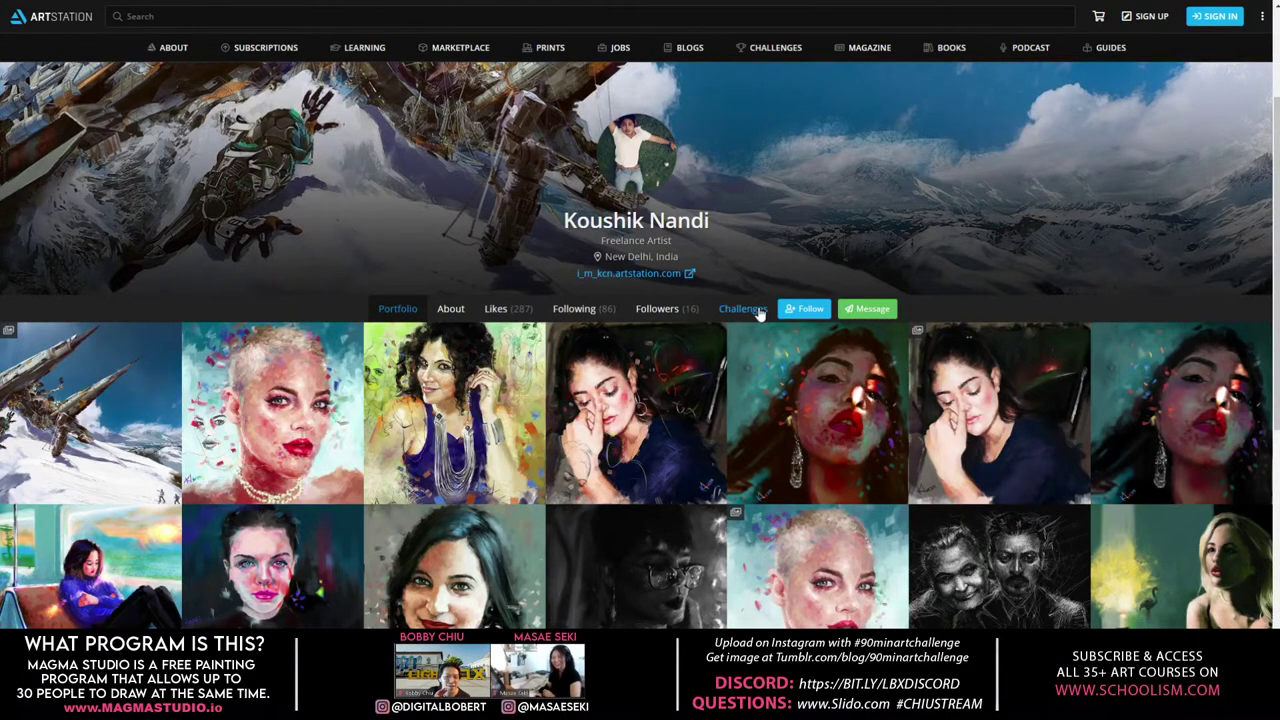
scroll(755, 280, up, 2)
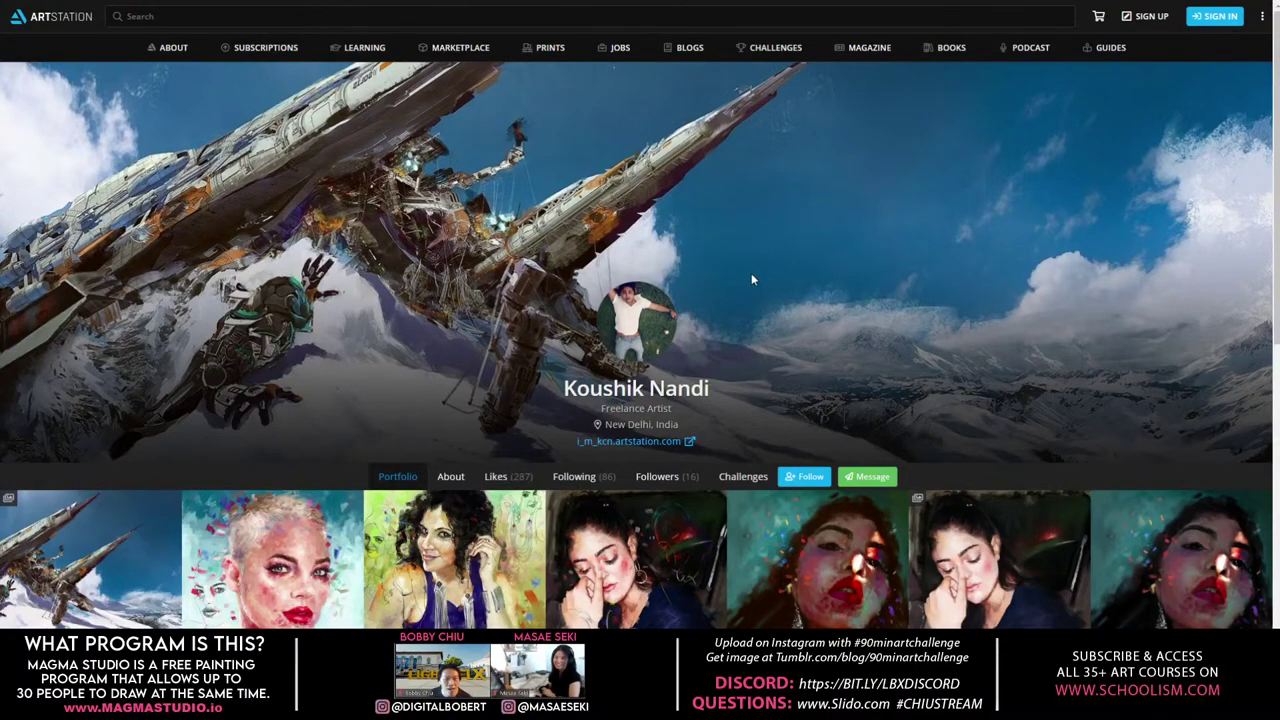
scroll(772, 270, down, 4)
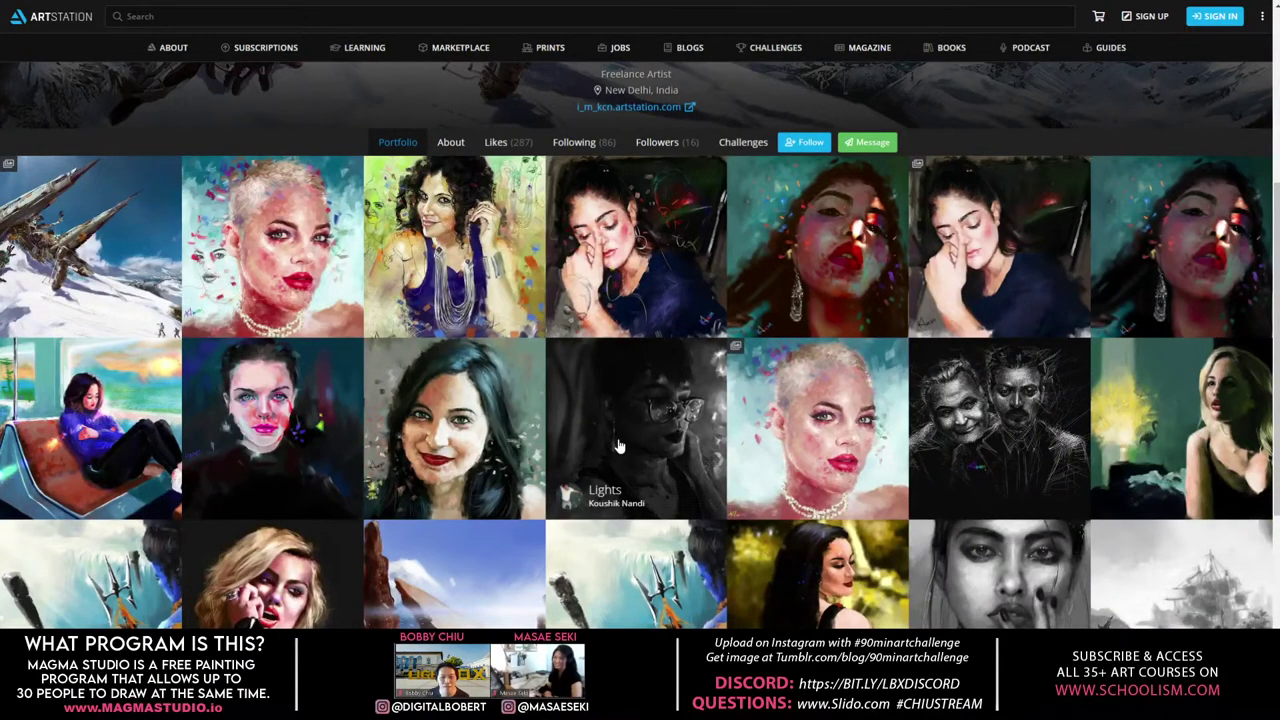
scroll(620, 441, down, 3)
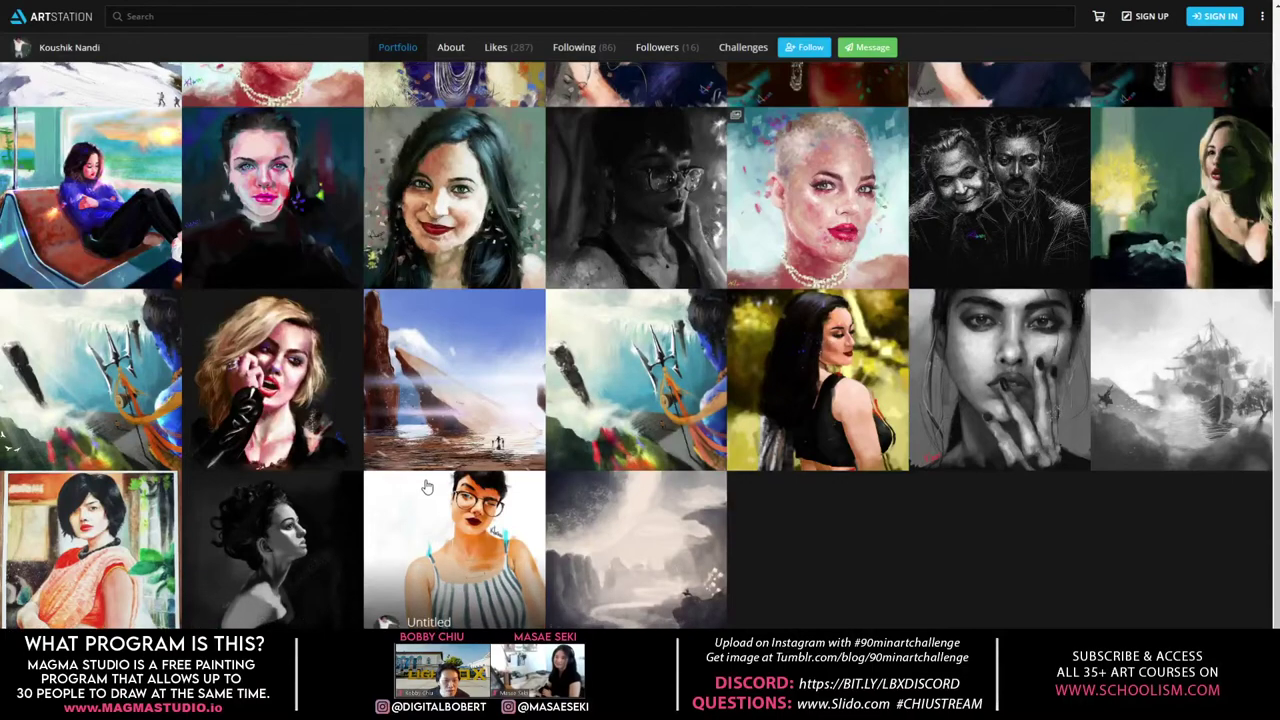
scroll(423, 486, up, 4)
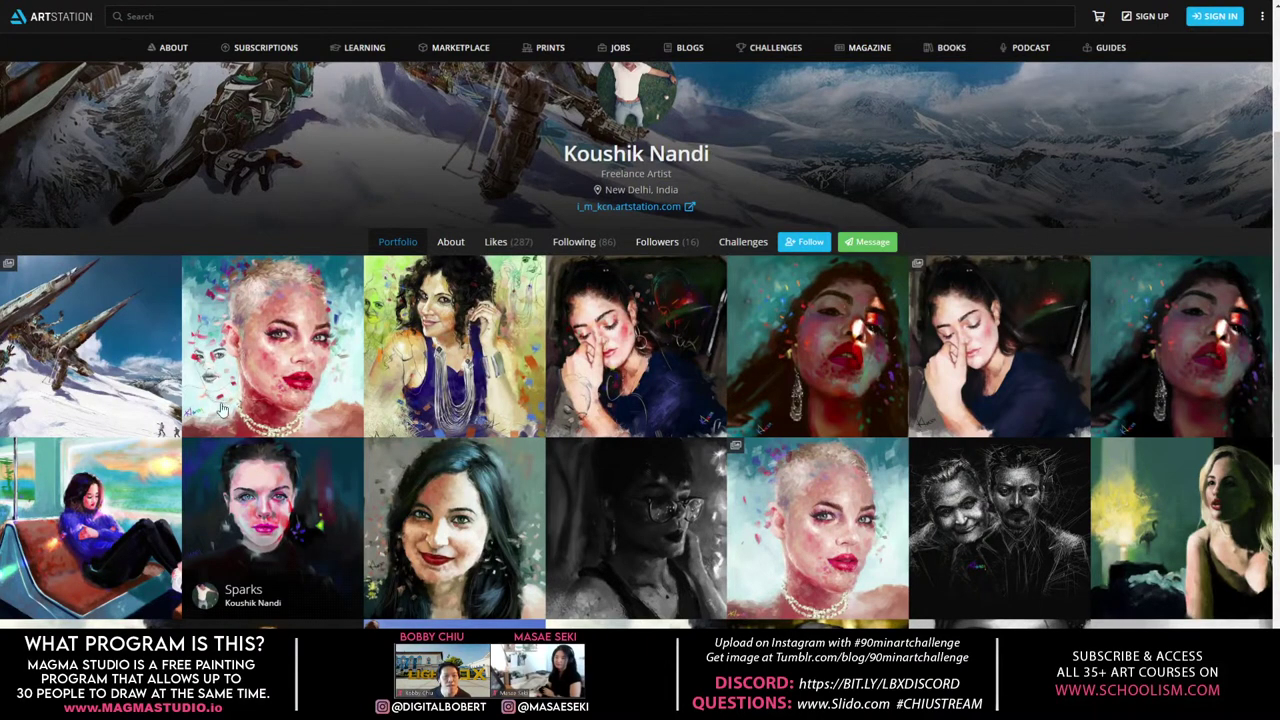
Step: Open the Fallen artwork at full size and resize the browser window so the whole painting fits inside it
click(108, 366)
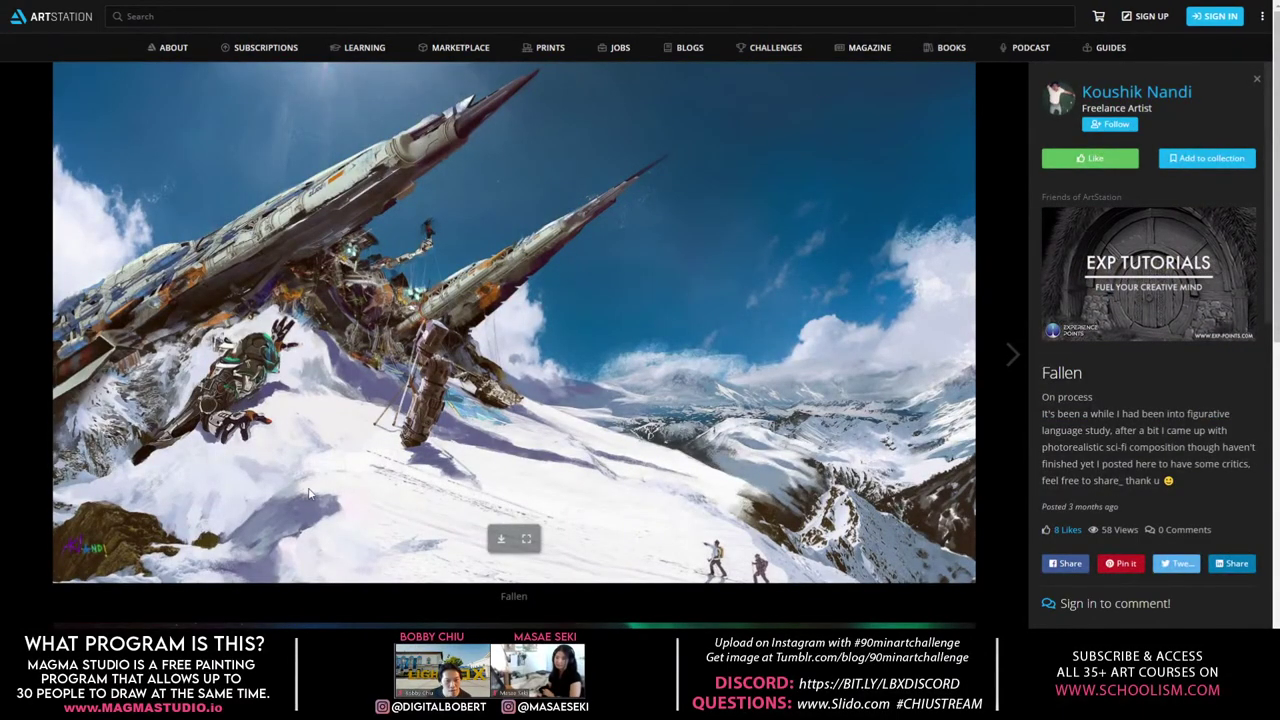
click(527, 541)
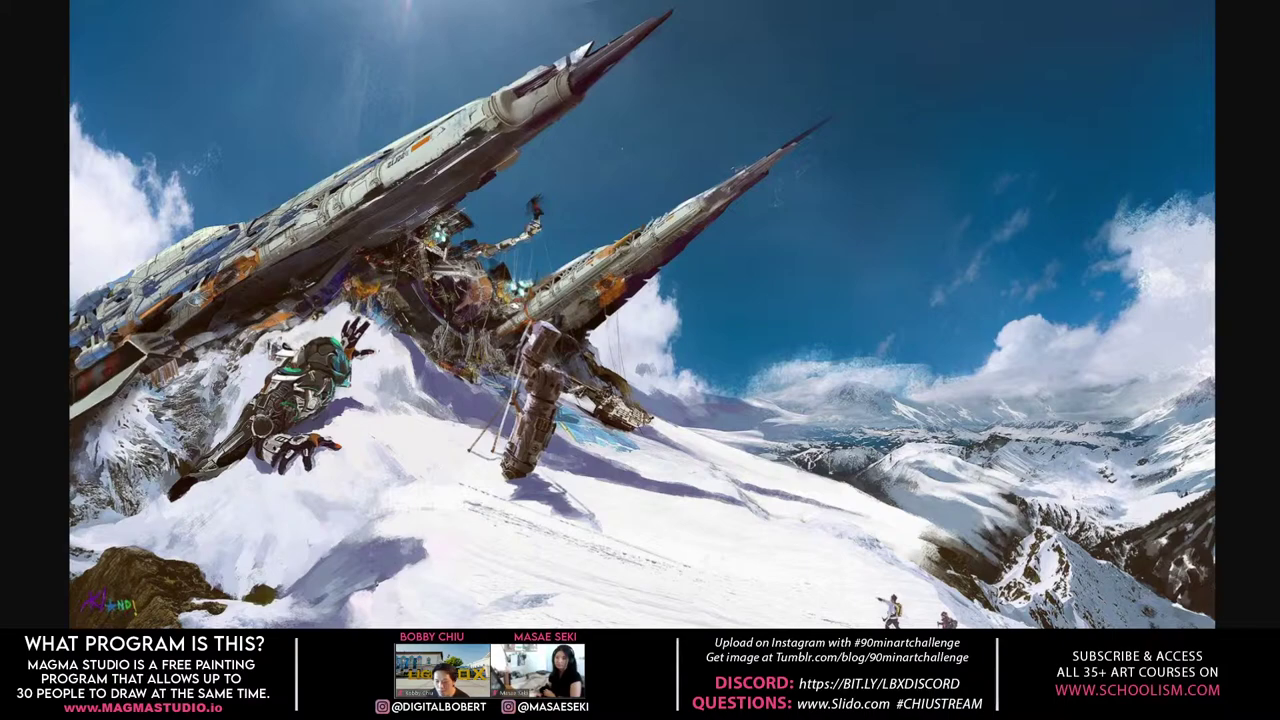
key(F11)
drag(971, 491, 930, 2)
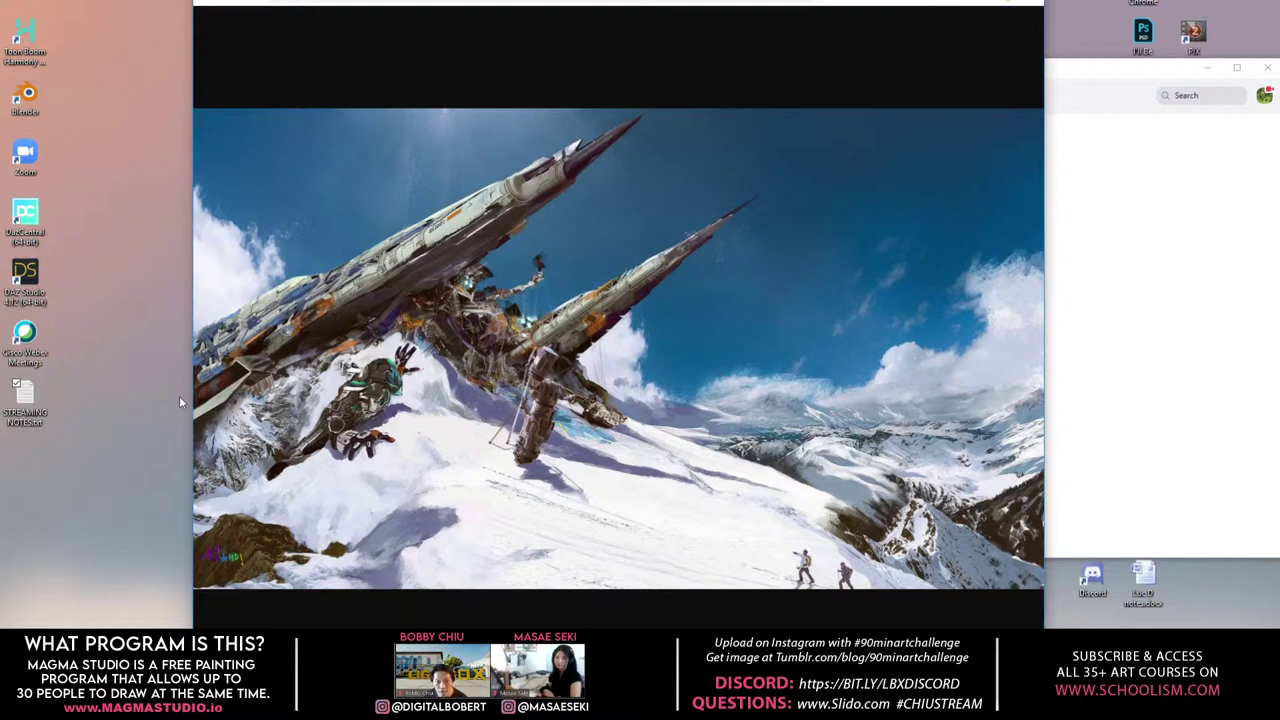
drag(190, 390, 6, 382)
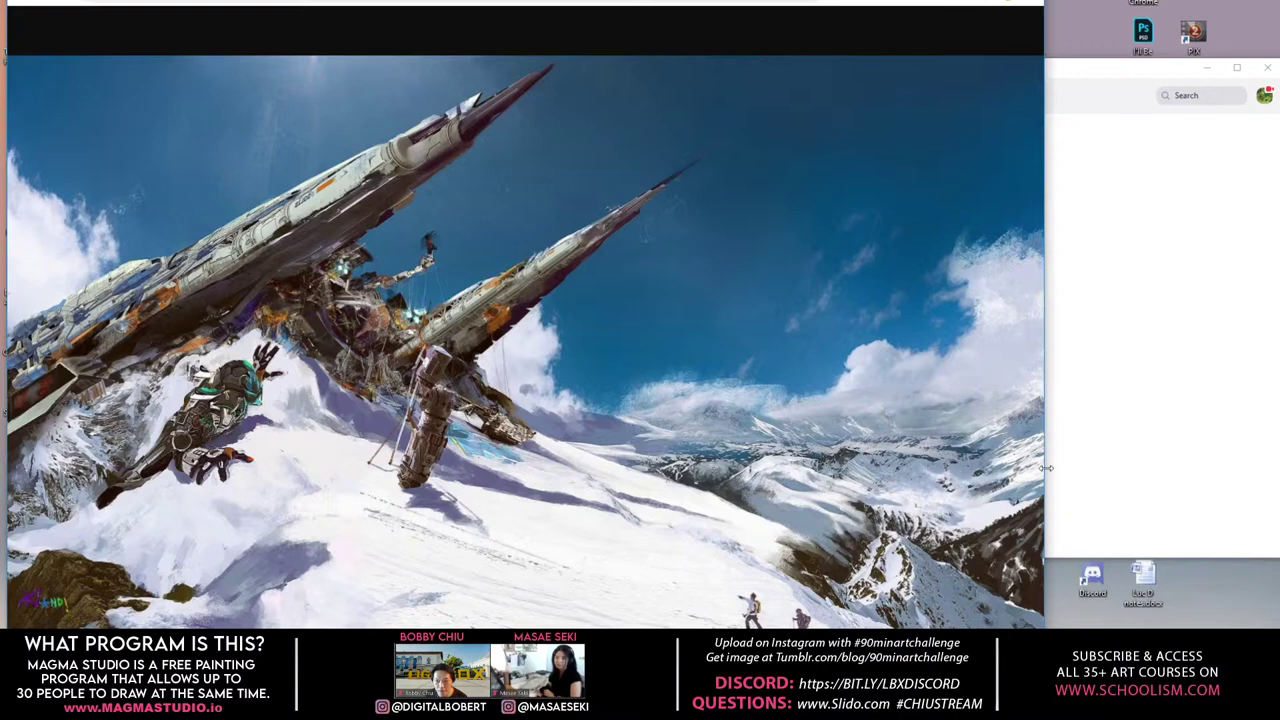
drag(1044, 468, 1083, 458)
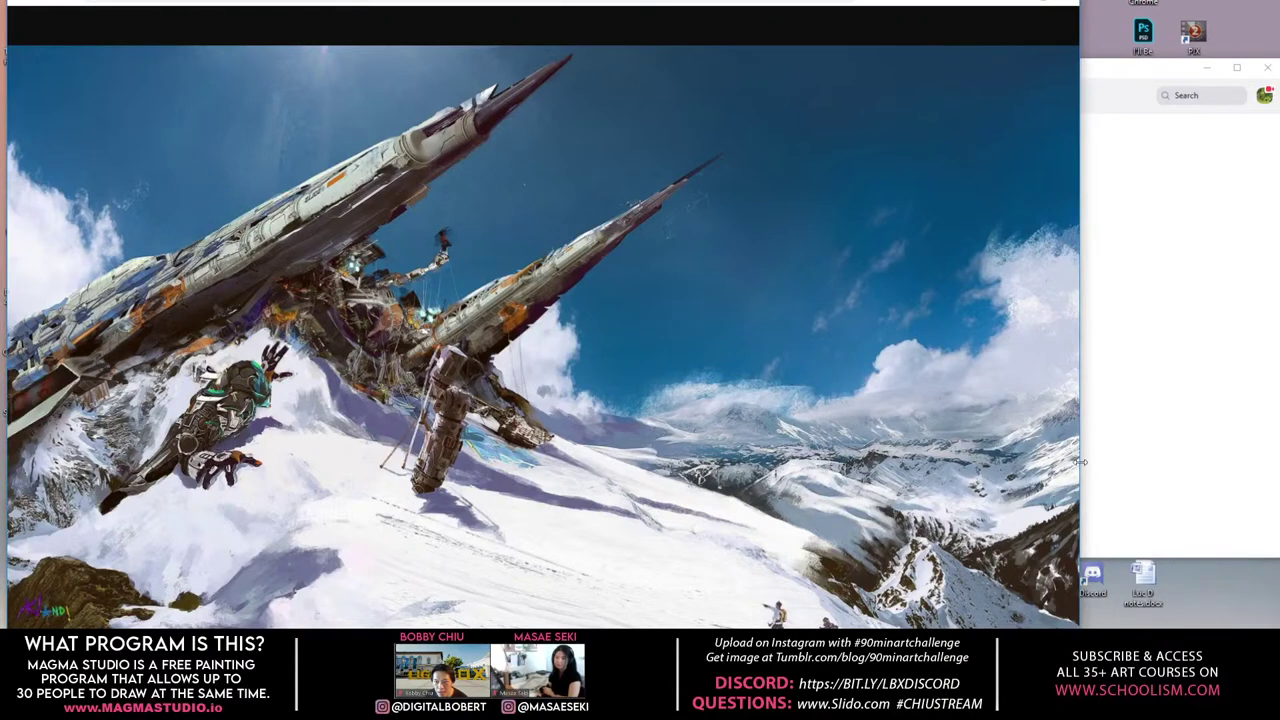
drag(1082, 461, 991, 465)
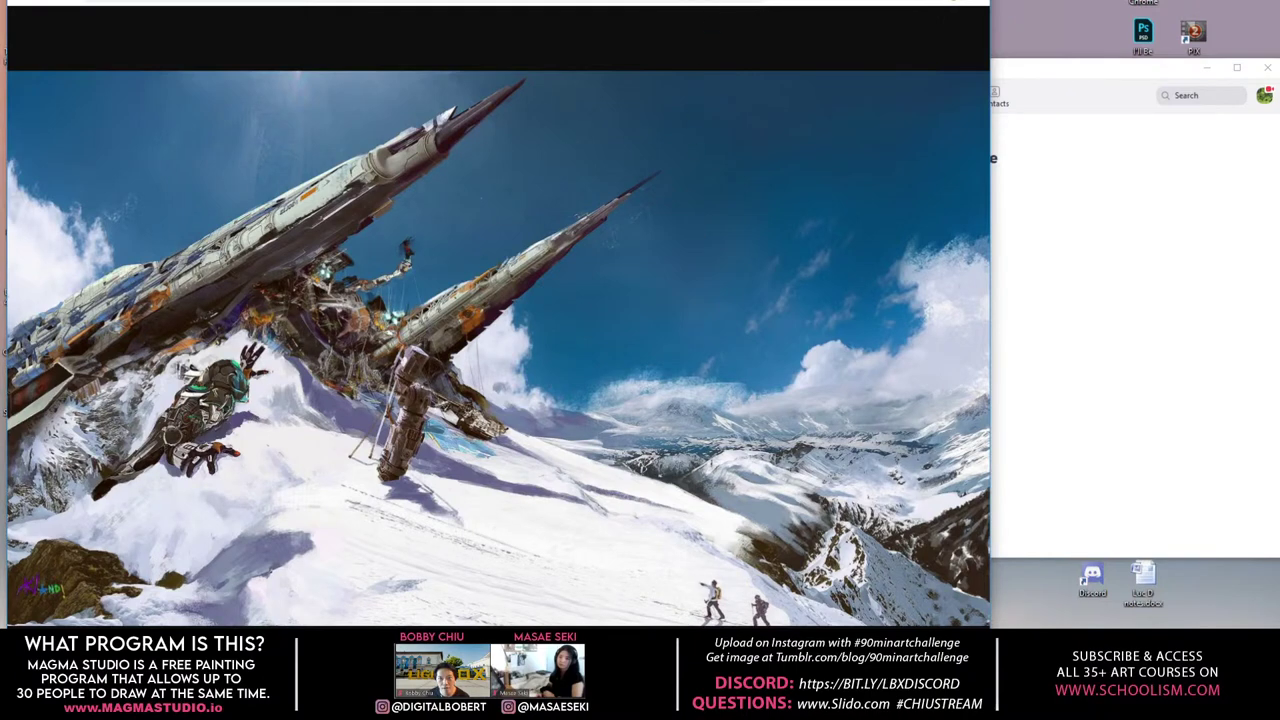
scroll(498, 343, down, 1)
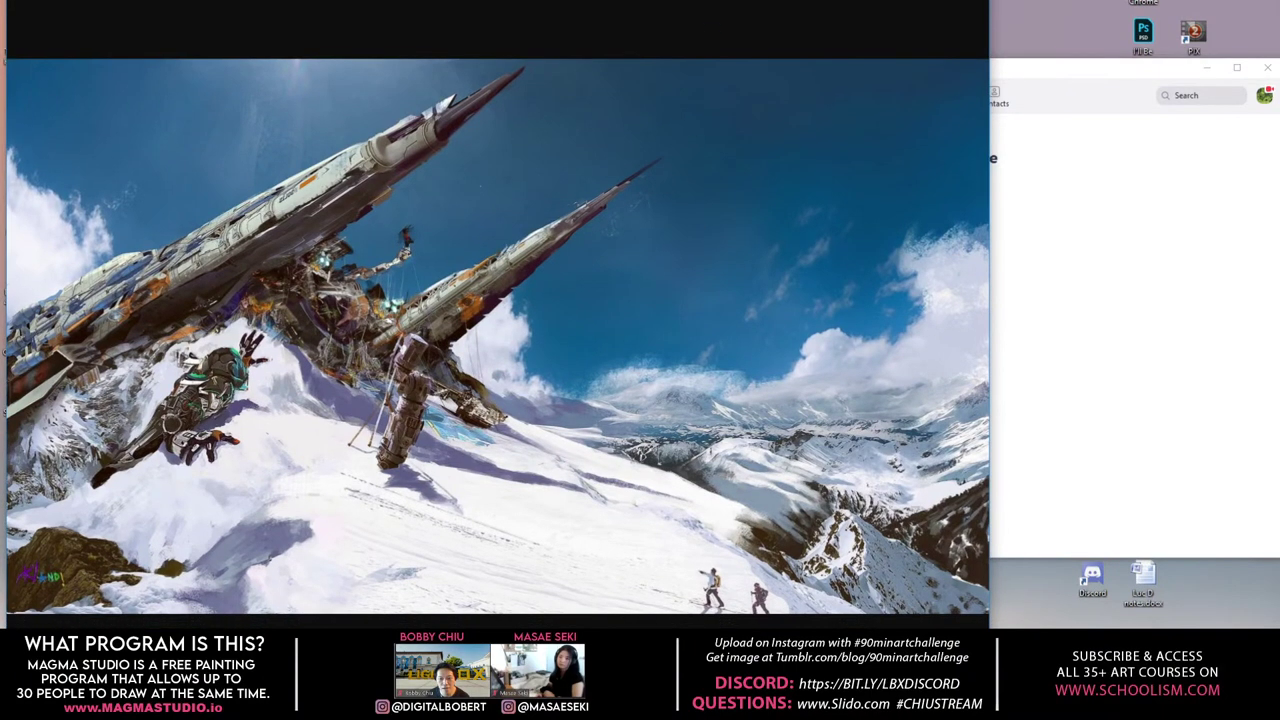
scroll(498, 343, up, 1)
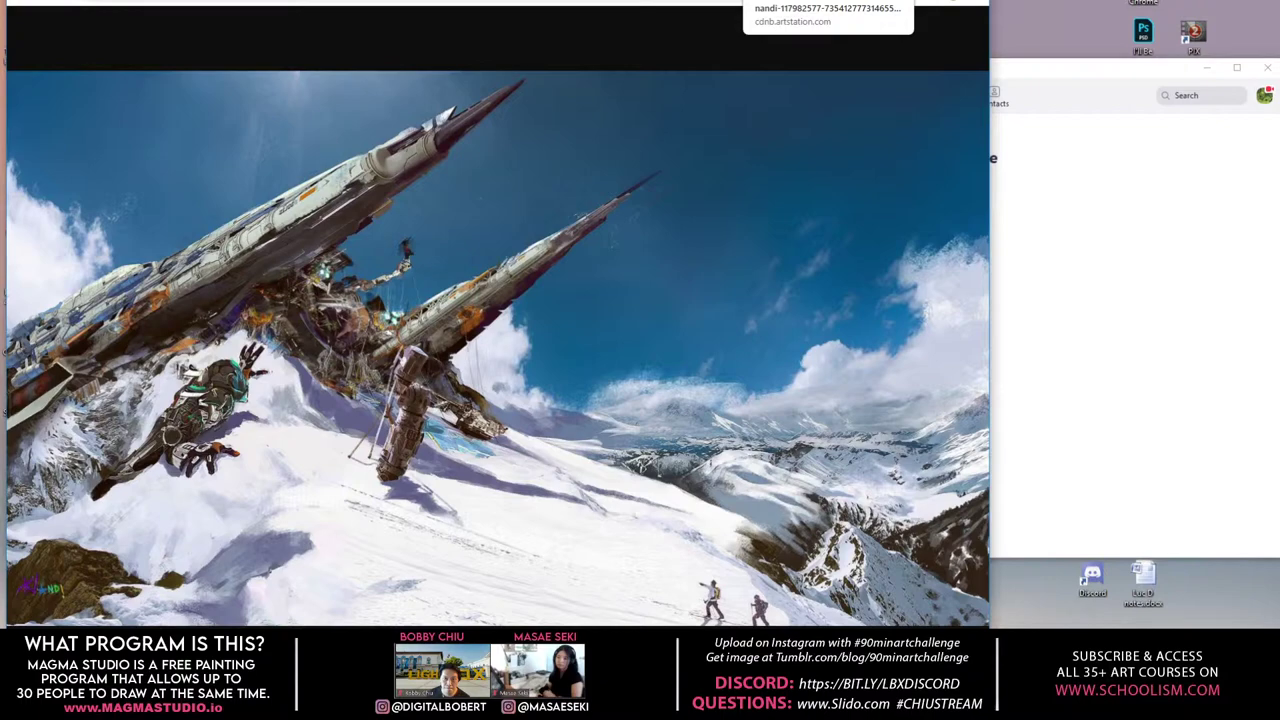
Step: Return to the Fallen project page and view the SkyFall night version with the green aurora
key(alt+Left)
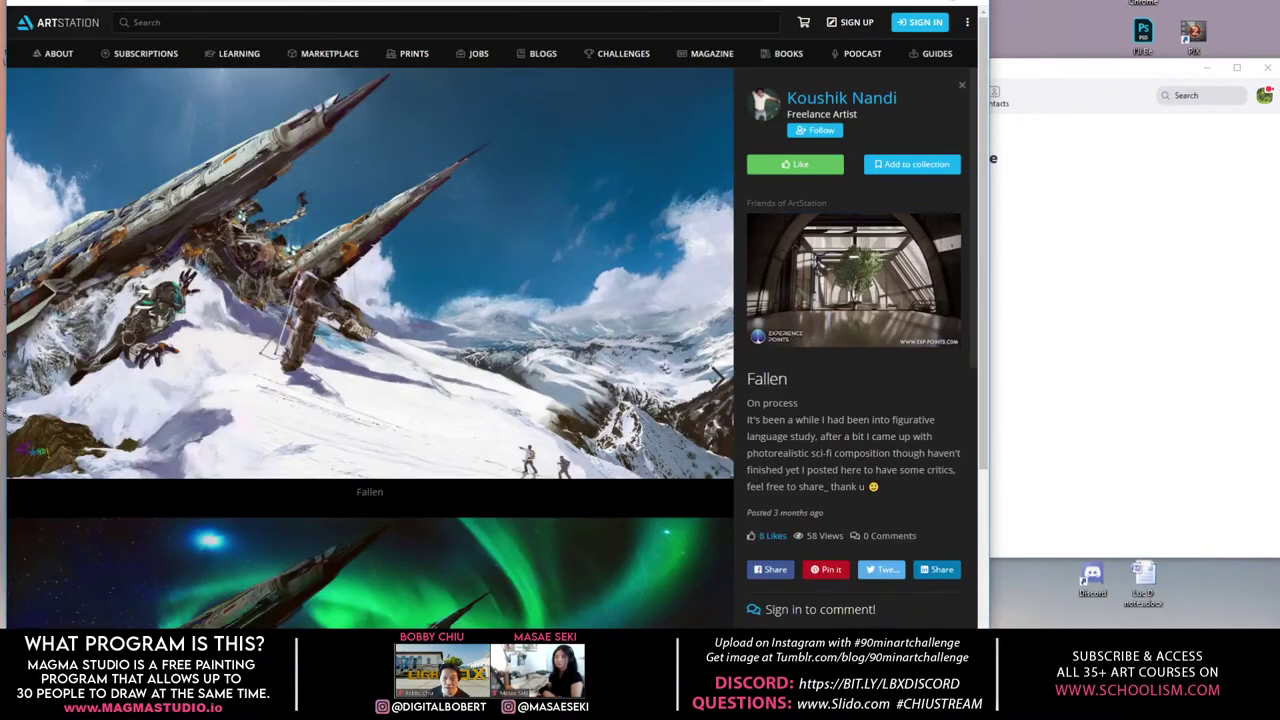
scroll(470, 355, down, 3)
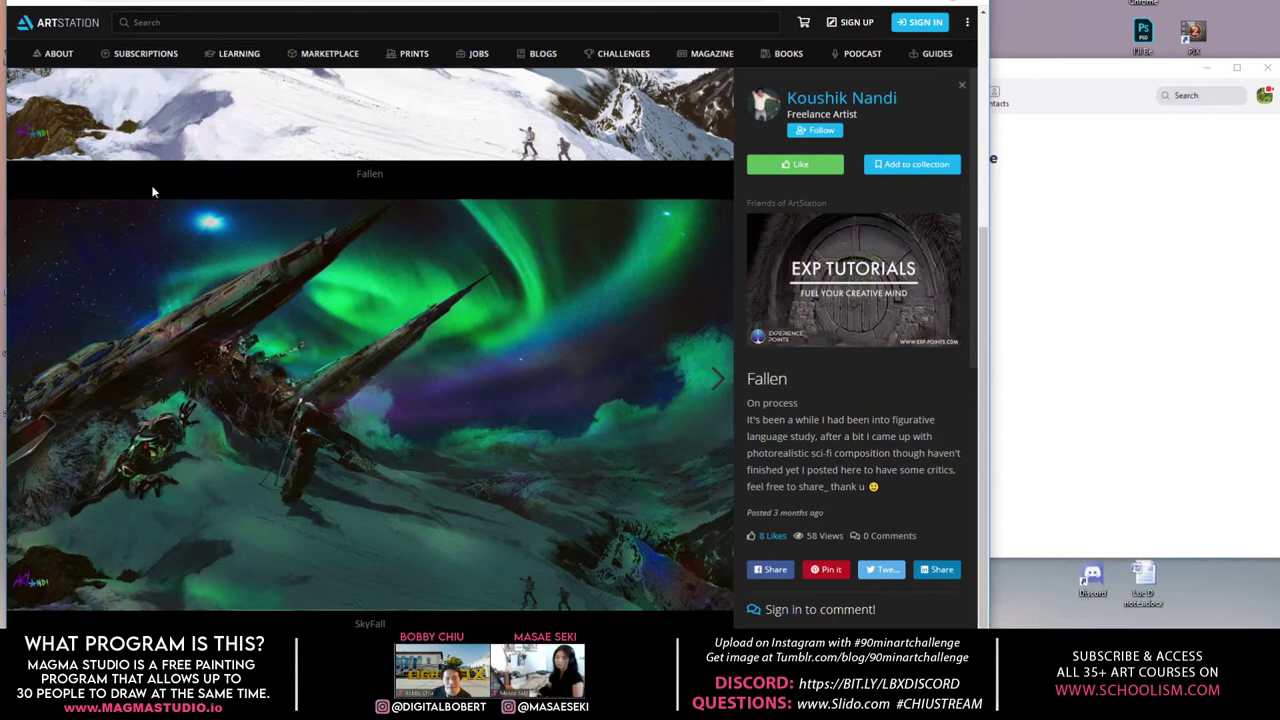
key(Escape)
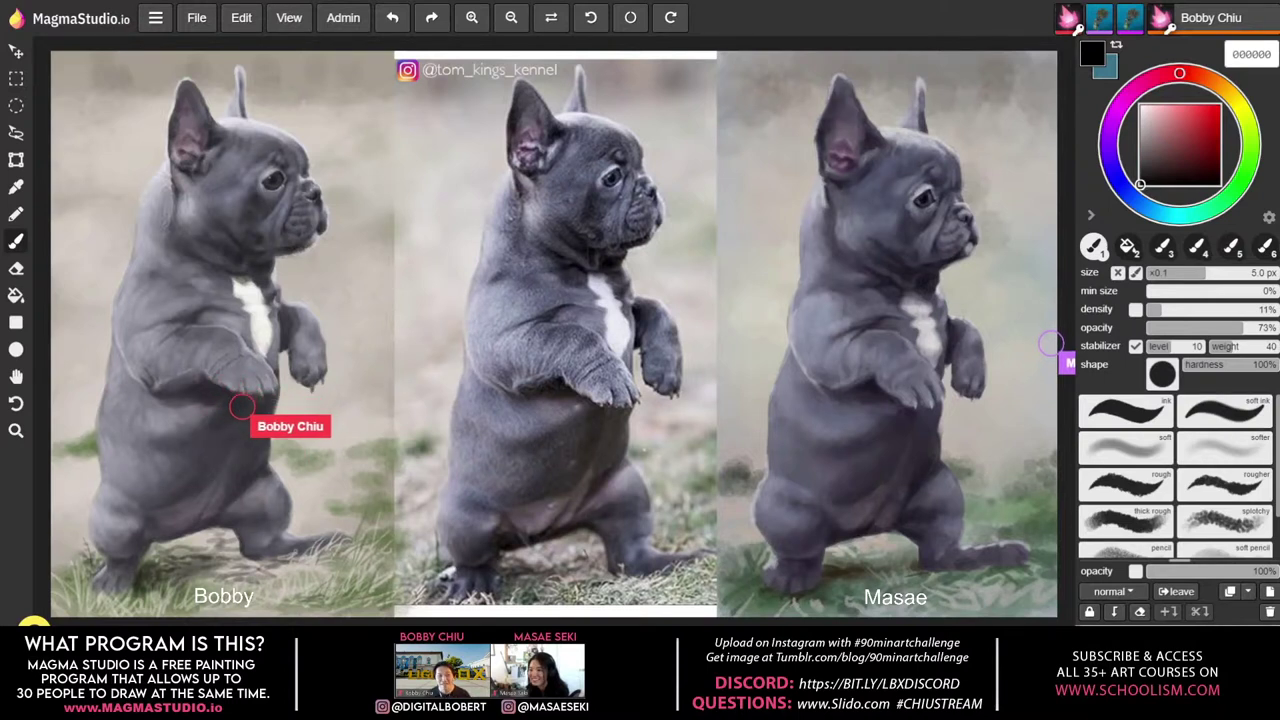
Step: Touch up the belly shading just beneath the dog's raised front paw in the painting labelled Bobby on the Magma Studio canvas
mouse_move(242, 406)
mouse_down()
mouse_move(210, 462)
mouse_move(236, 414)
mouse_up()
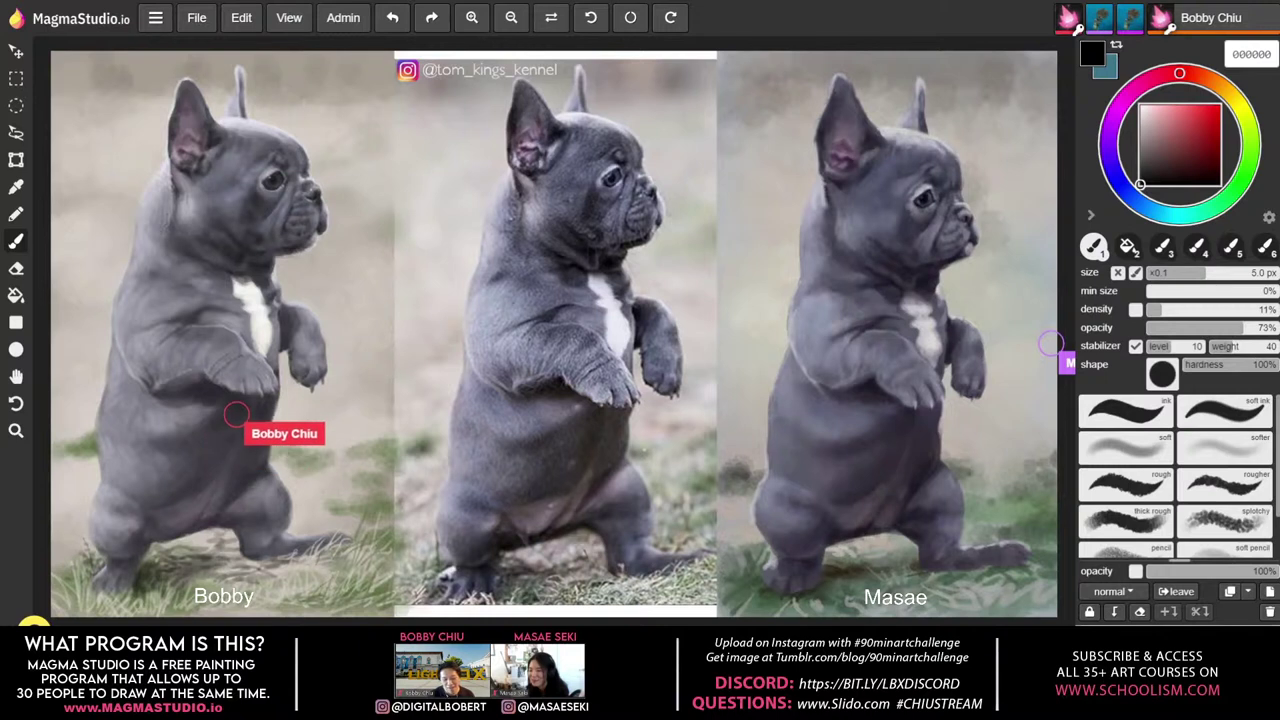